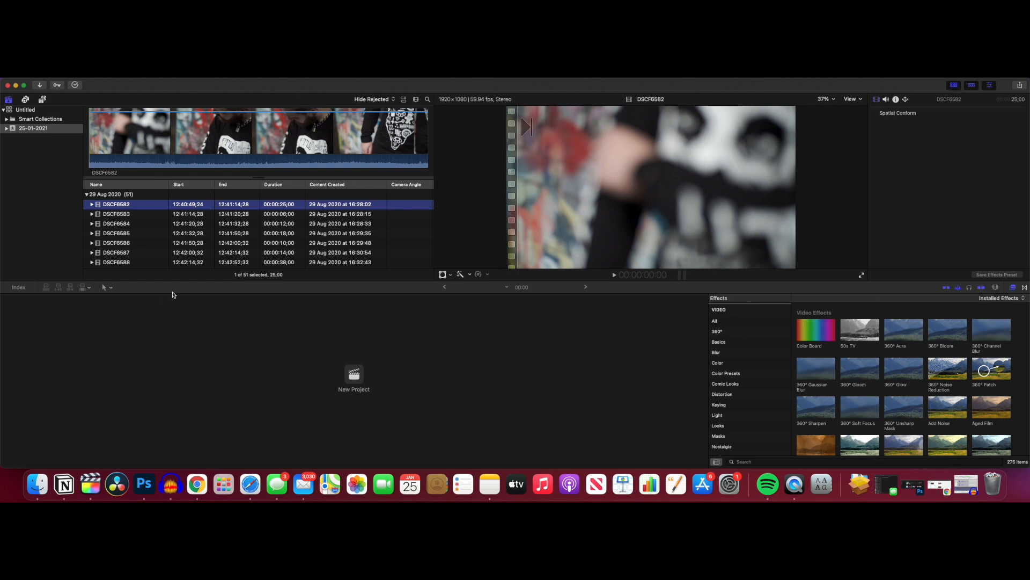
Switch to the Organize workspace without the timeline and show the event's clips as a list
key("ctrl+shift+1")
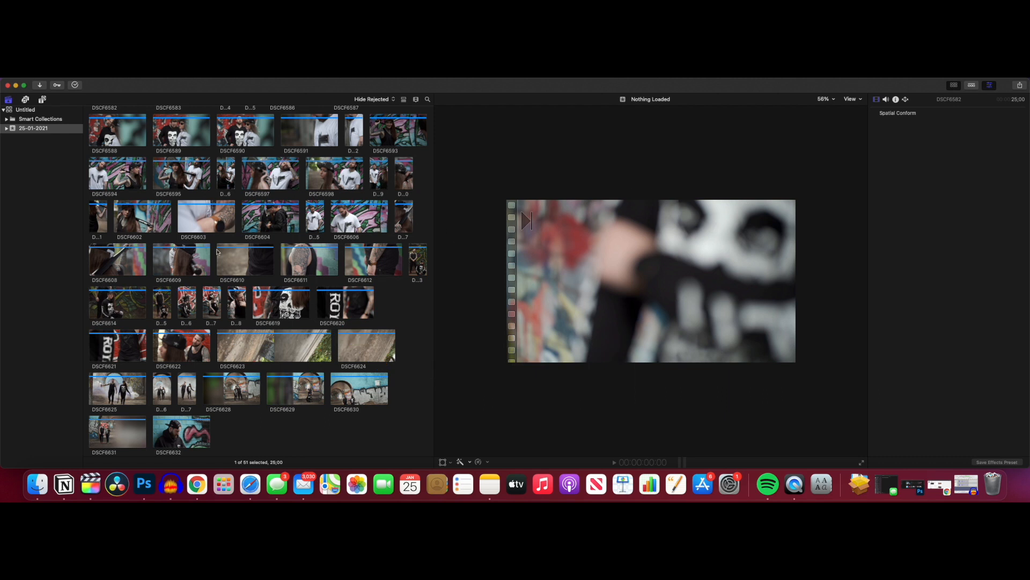
left_click(404, 99)
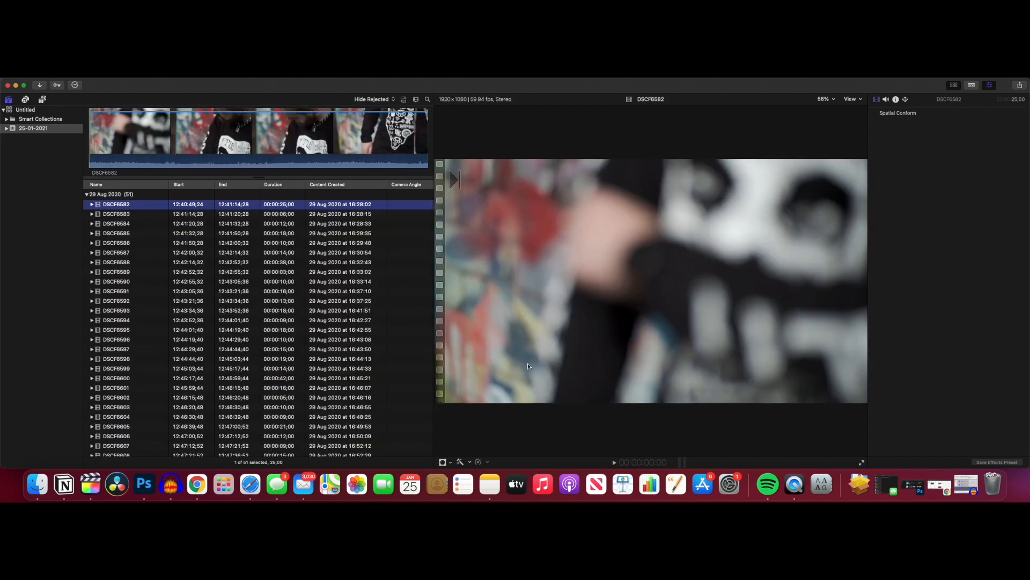
Preview various clips between DSCF6584 and DSCF6596 to examine which are landscape and which are vertical
left_click(128, 293)
left_click(128, 342)
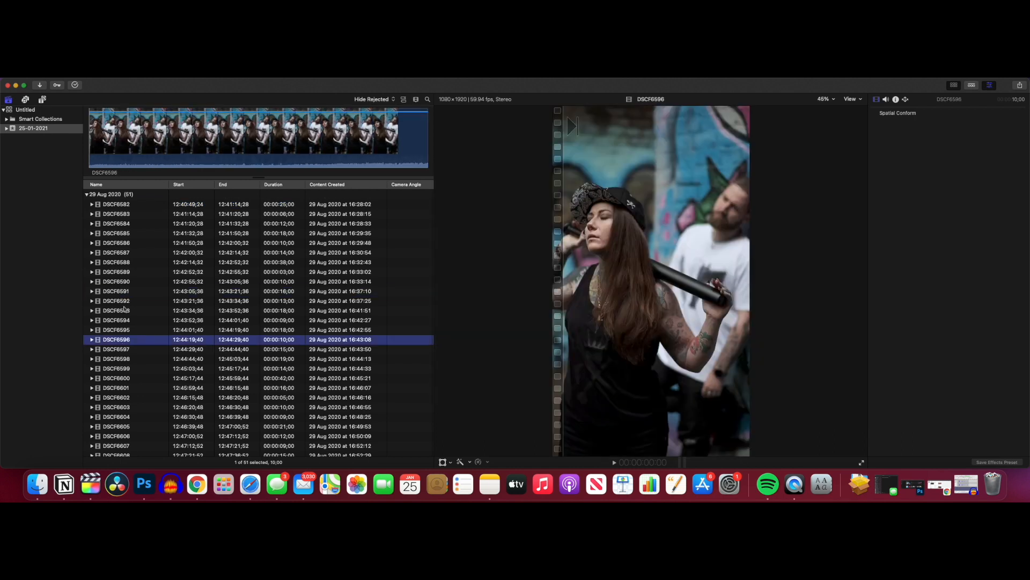
left_click(126, 282)
left_click(118, 243)
left_click(120, 225)
scroll(138, 274, "up", 1)
left_click(136, 281)
left_click(134, 313)
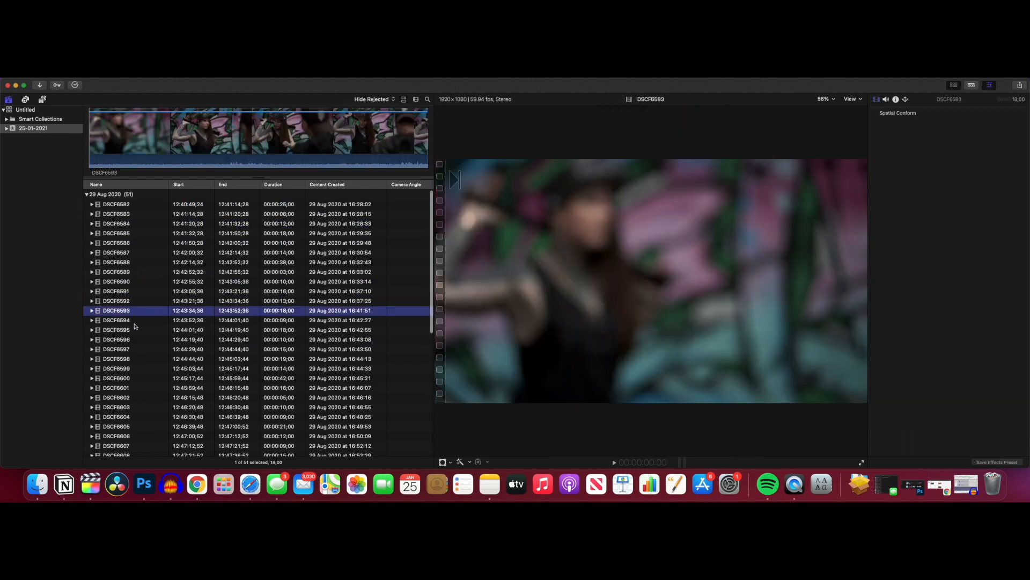
left_click(145, 302)
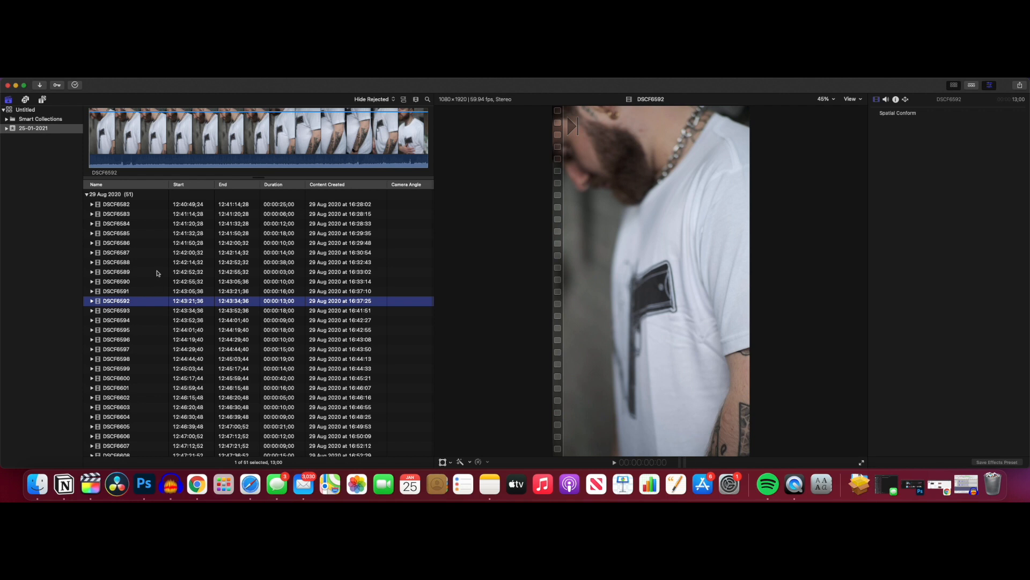
key("Down")
key("Down")
left_click(158, 338)
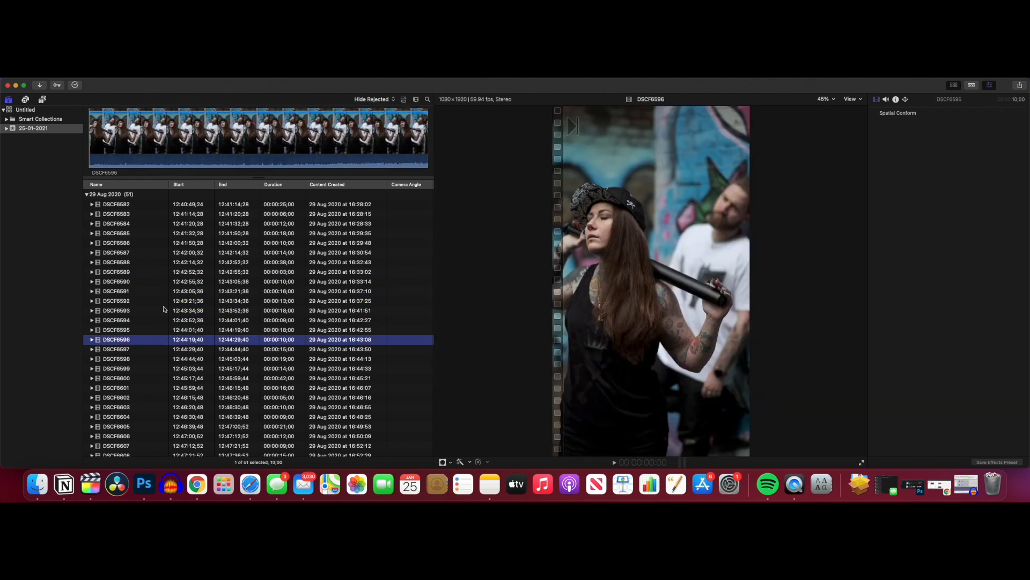
left_click(165, 301)
left_click(165, 338)
left_click(152, 308)
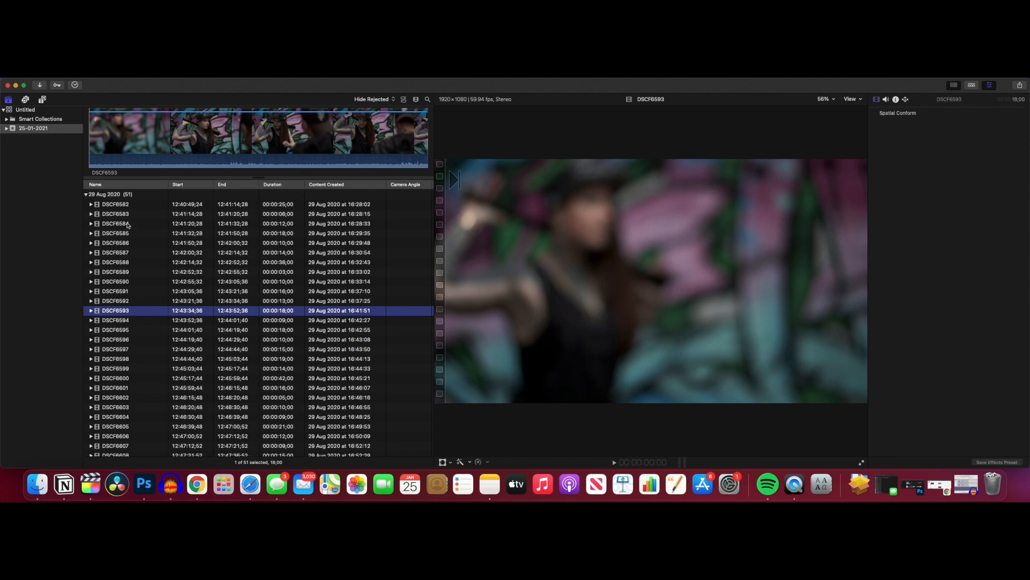
Assign the Landscape keyword to clip DSCF6582 and view the Landscape keyword collection under event 25-01-2021
left_click(112, 204)
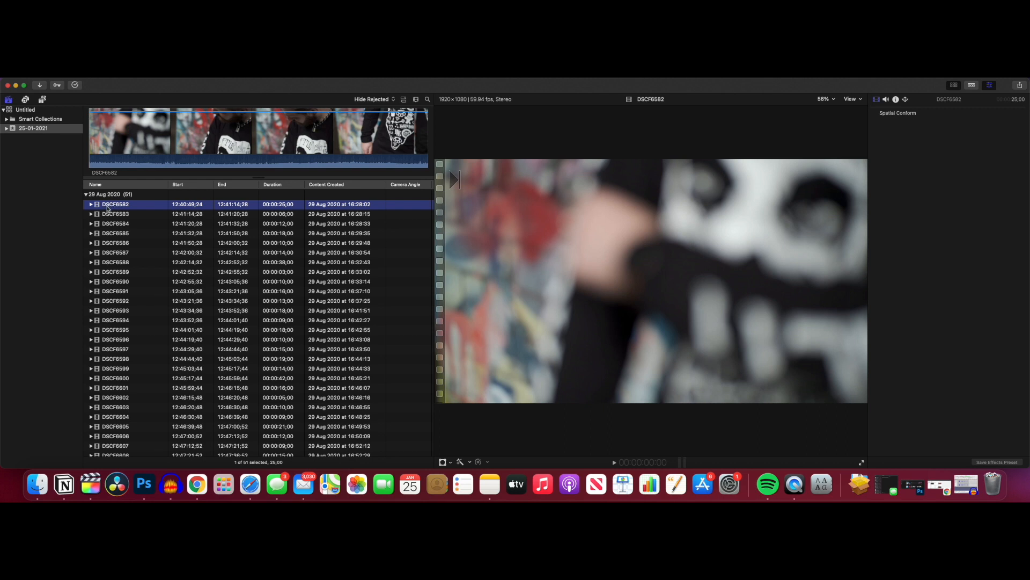
key("super+k")
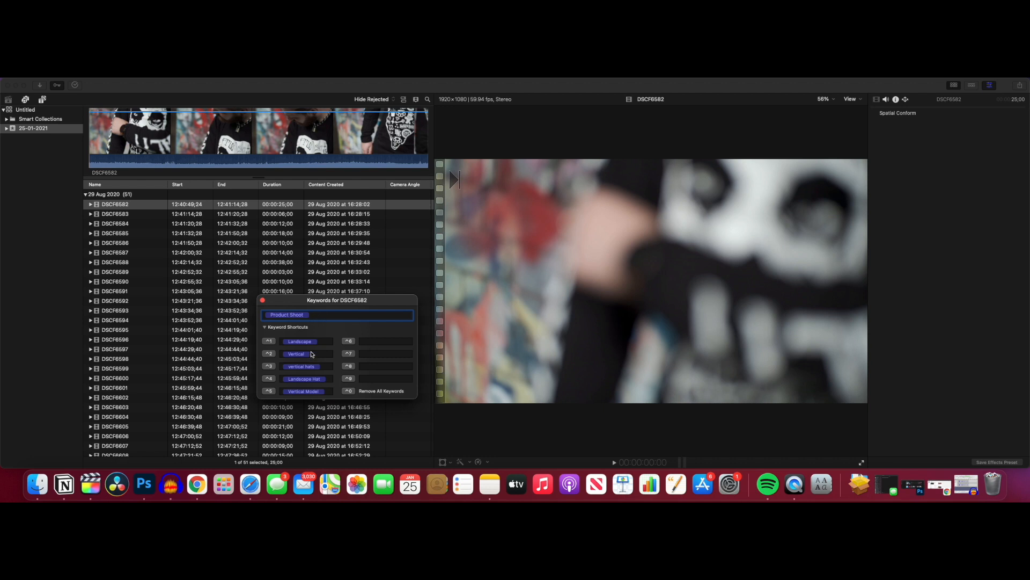
left_click(269, 341)
left_click(262, 301)
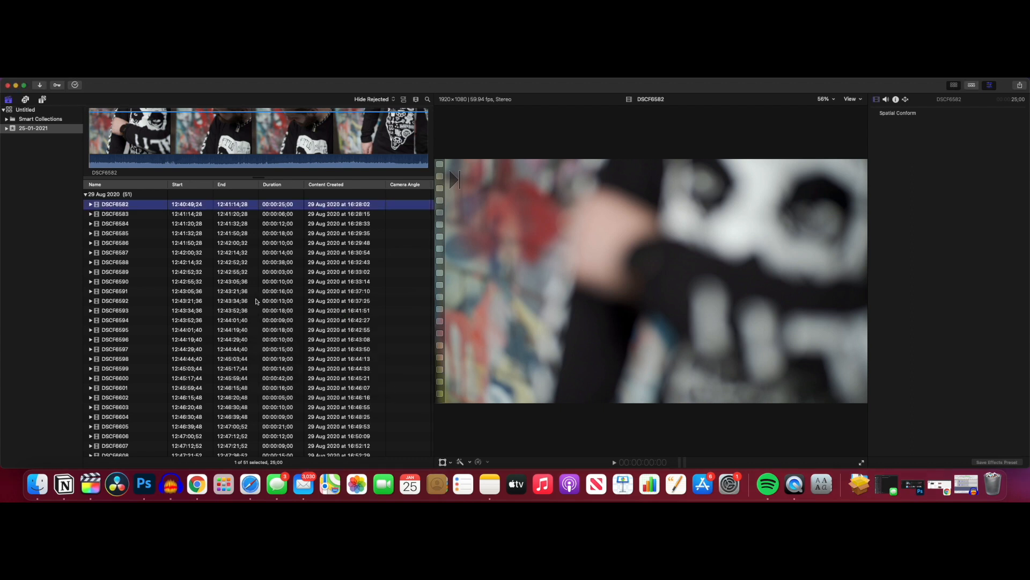
left_click(7, 129)
left_click(31, 138)
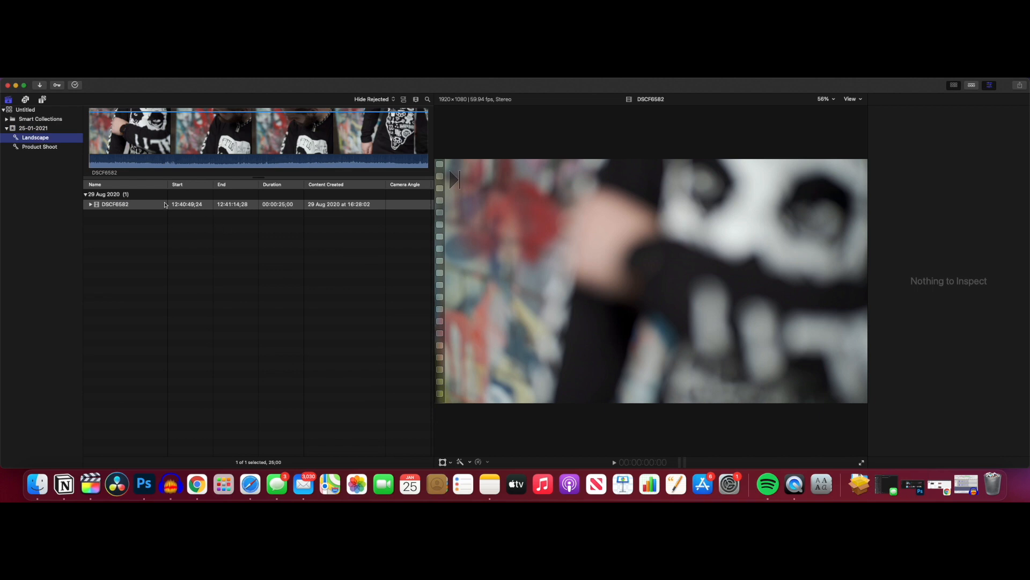
Assign the Landscape keyword to clip DSCF6583 in event 25-01-2021 and review the clips in the Landscape collection
left_click(34, 130)
left_click(107, 217)
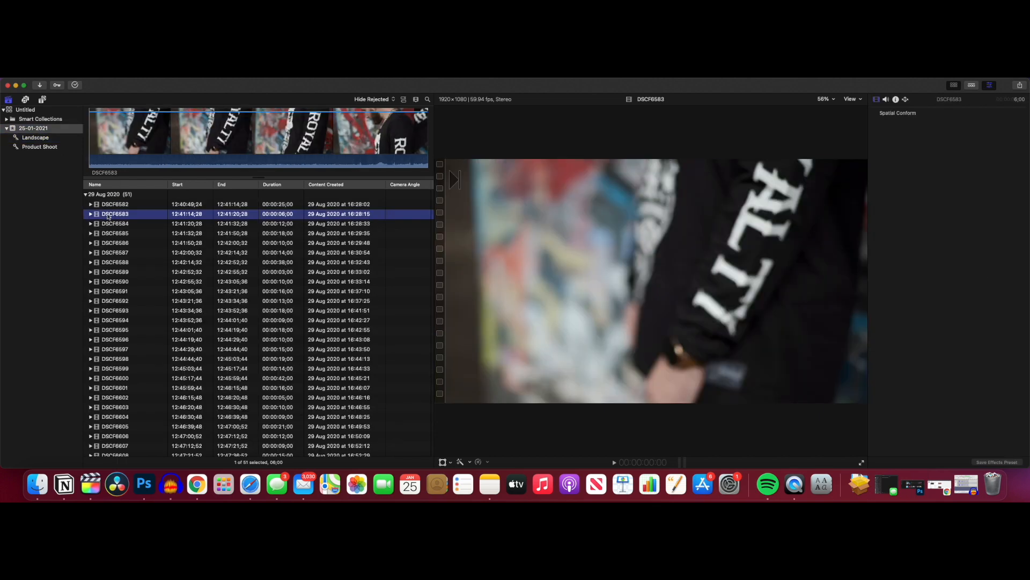
key("super+k")
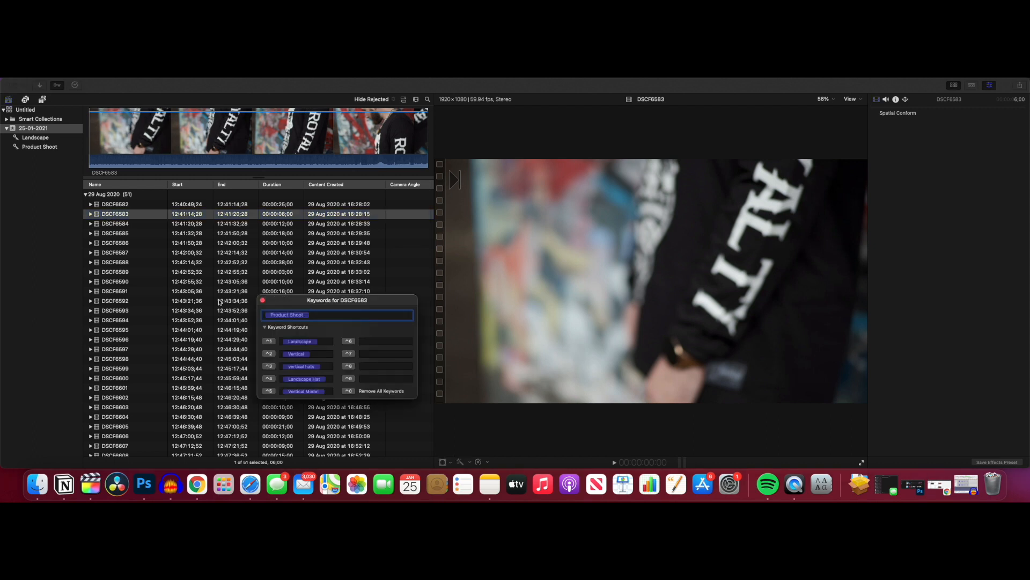
left_click(269, 341)
left_click(262, 300)
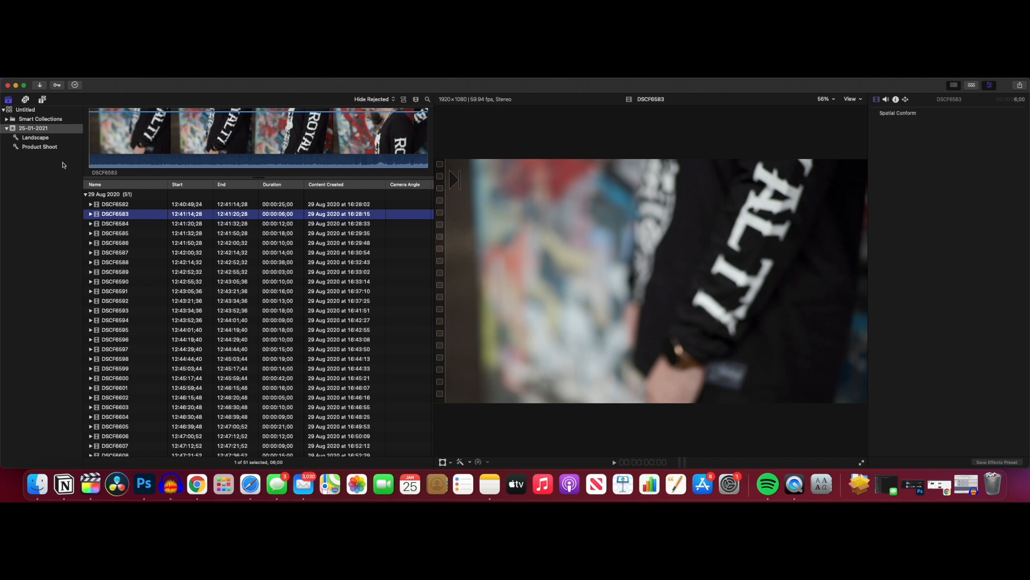
left_click(39, 140)
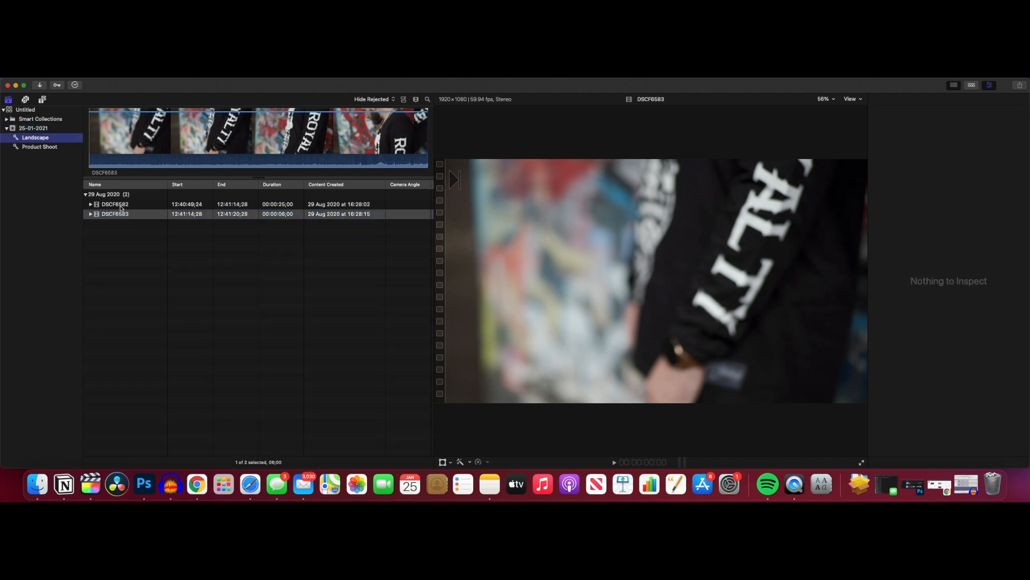
left_click(121, 205)
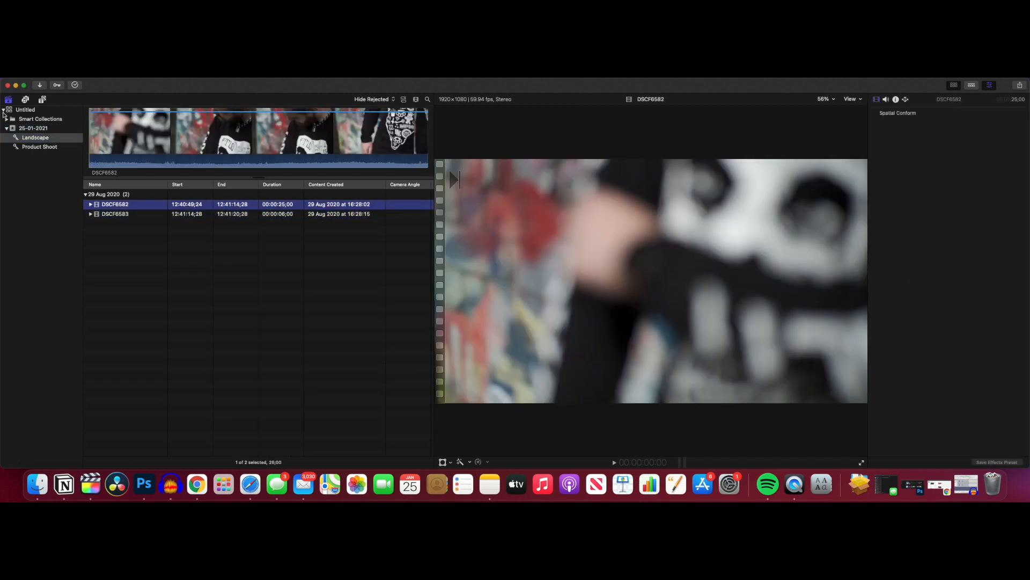
Assign the Vertical keyword to clip DSCF6584 in event 25-01-2021
left_click(14, 128)
left_click(106, 225)
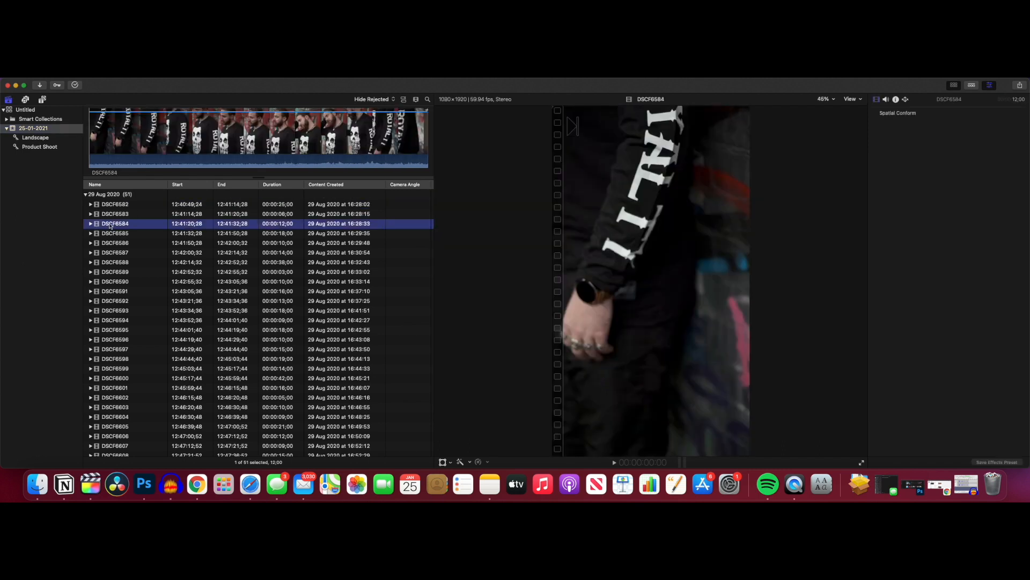
key("super+k")
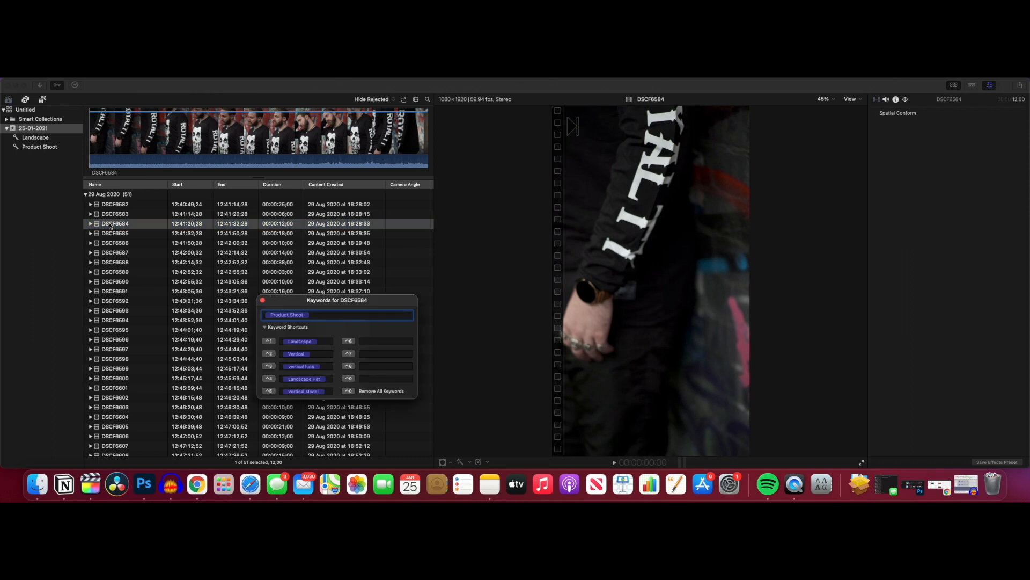
left_click(269, 354)
left_click(263, 300)
Preview clips DSCF6585 and DSCF6586 to compare their orientation
key("Down")
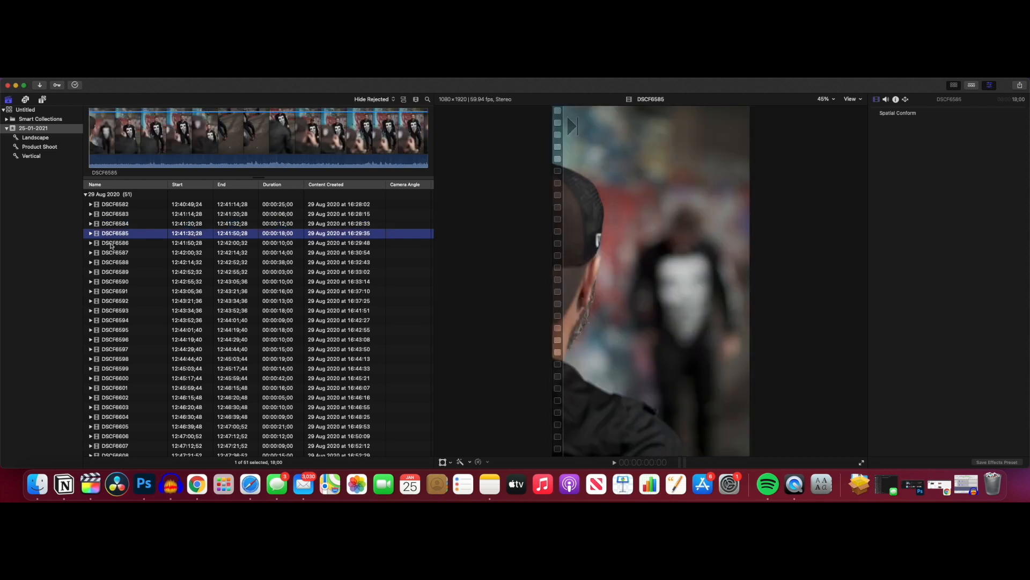
key("Down")
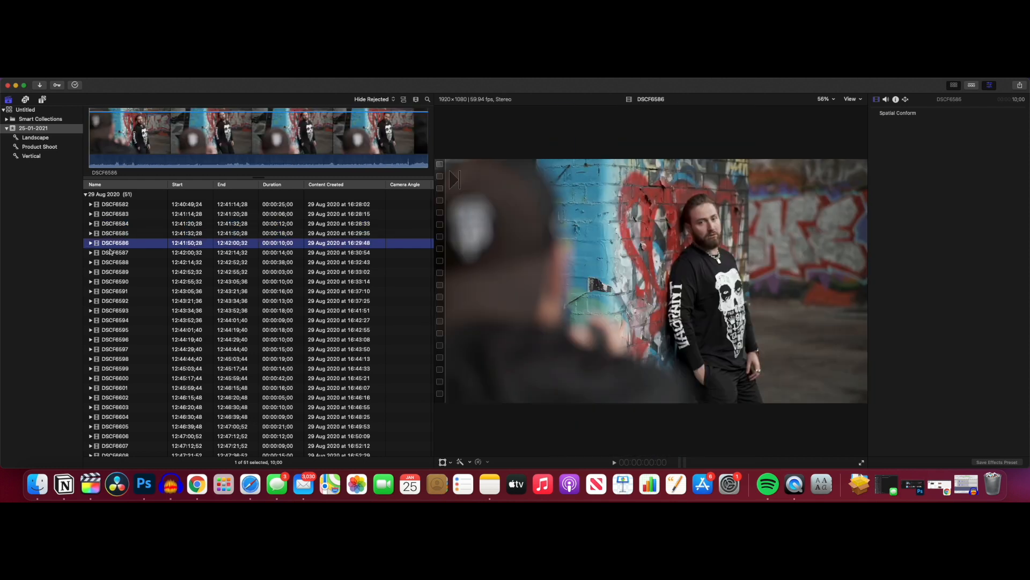
key("Up")
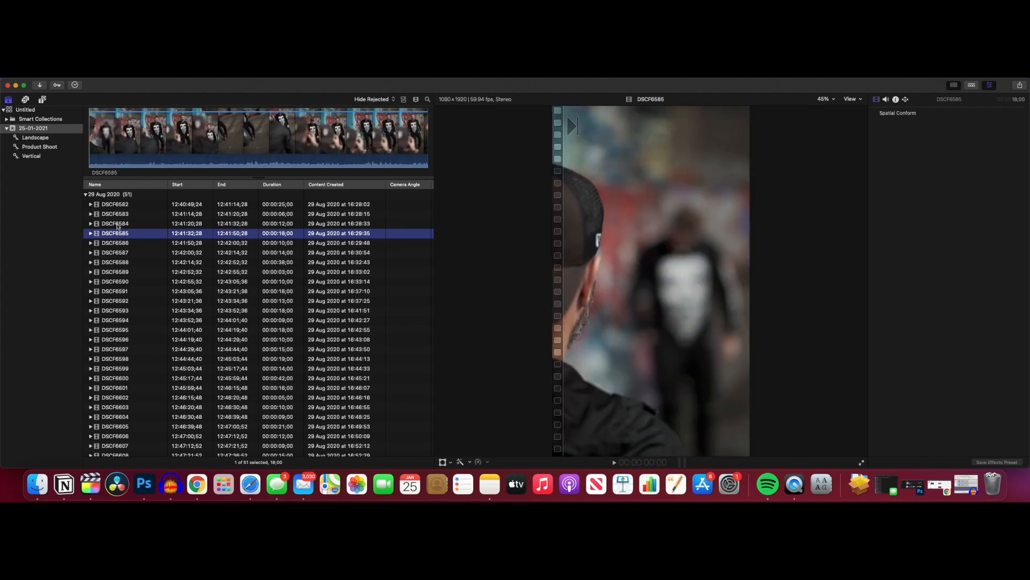
Create a "Clothing Vertical" keyword in shortcut slot 6 and assign it to clip DSCF6584
left_click(118, 226)
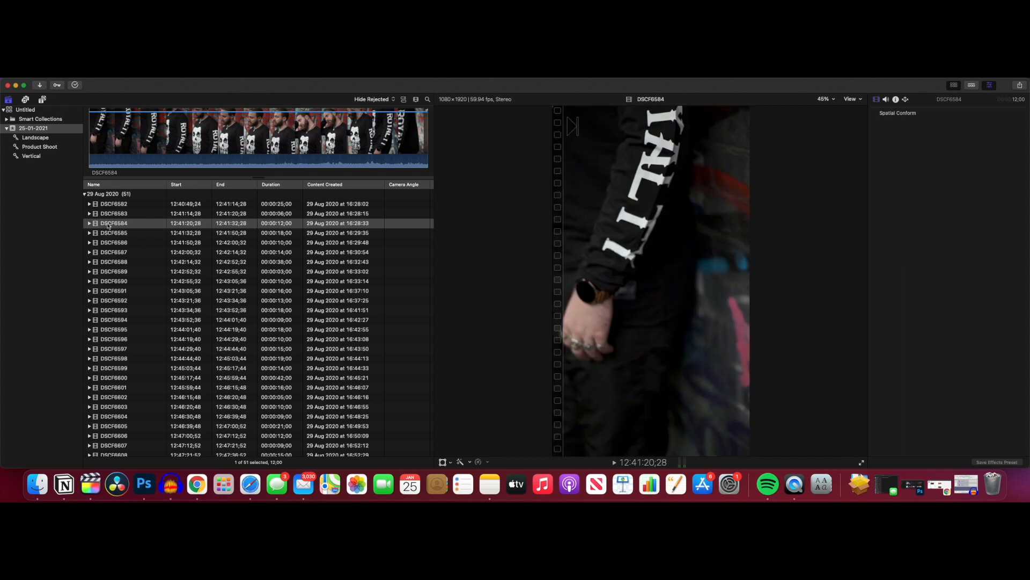
key("super+k")
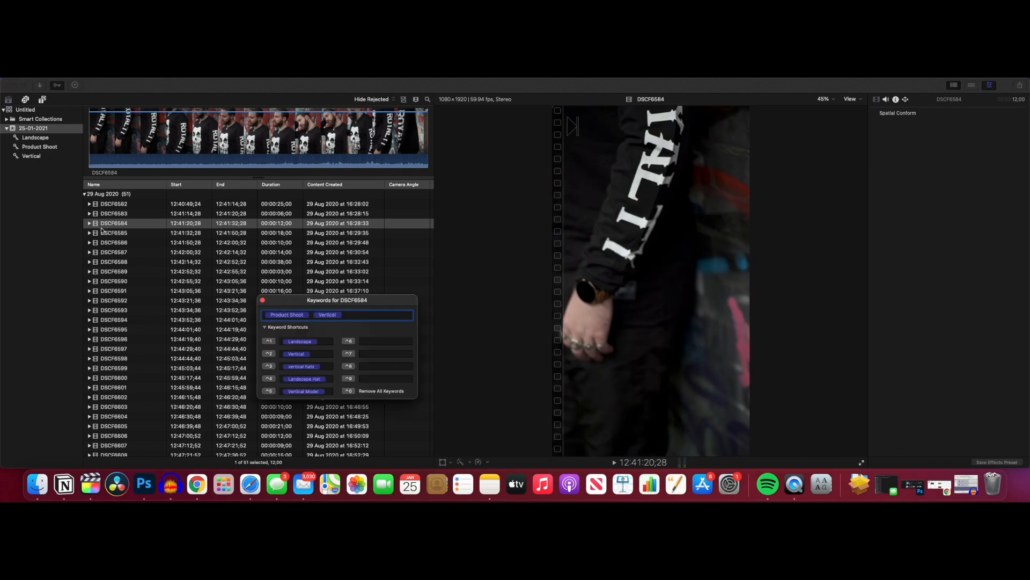
left_click(363, 341)
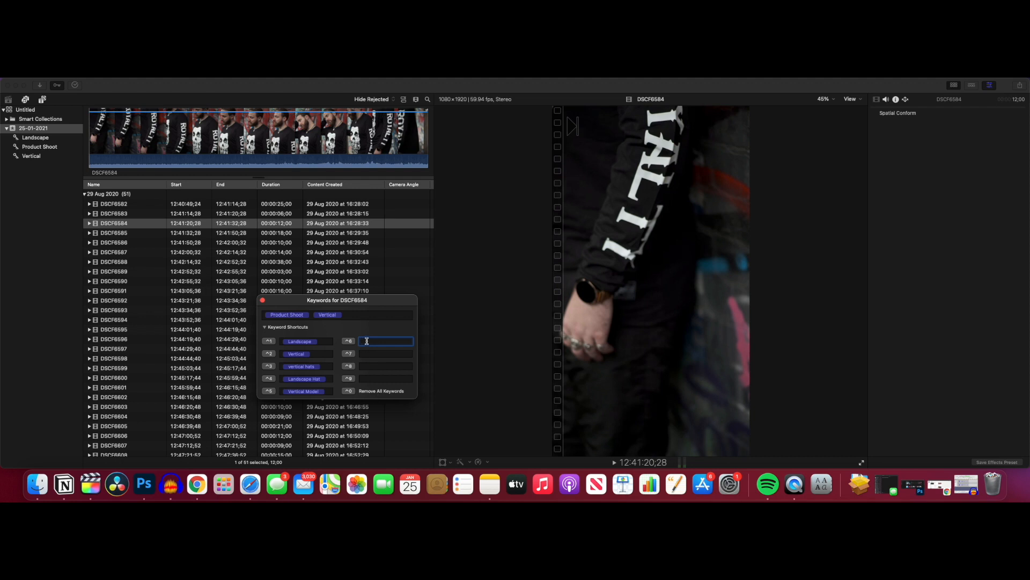
type("Clothing Vertical")
key("Return")
left_click(348, 342)
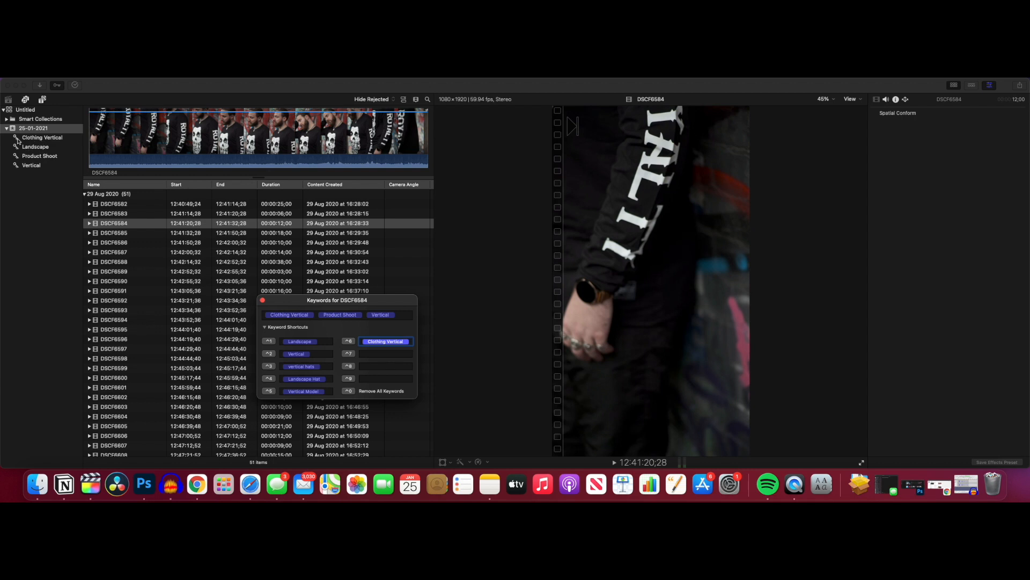
left_click(263, 300)
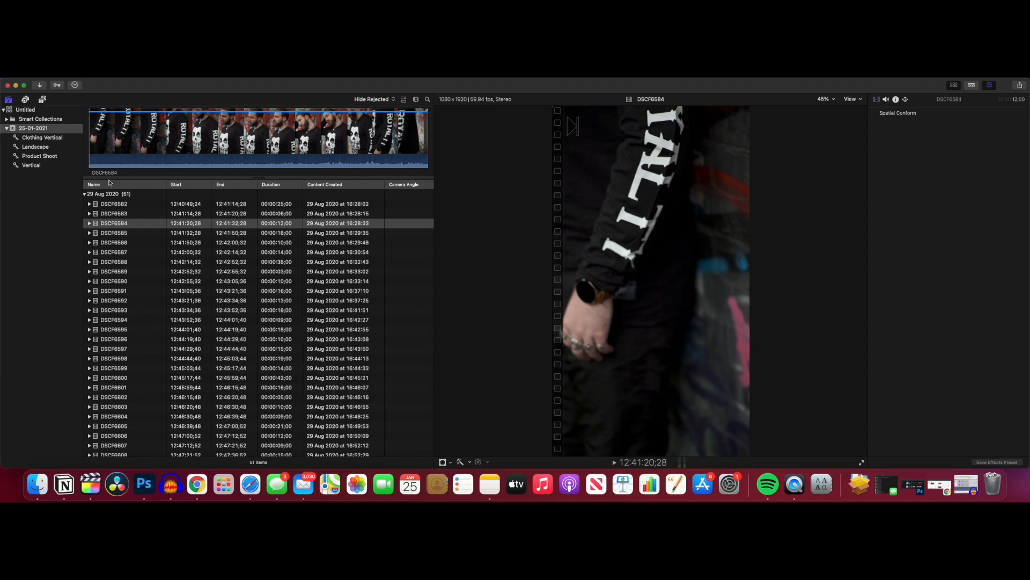
Examine which clips the Clothing Vertical and Vertical keyword collections contain
left_click(44, 138)
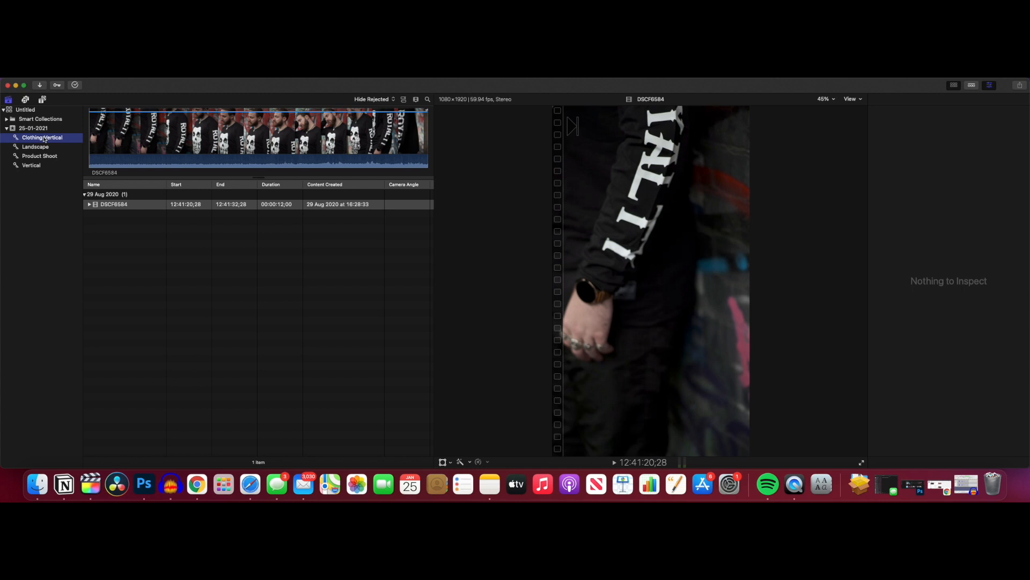
left_click(34, 166)
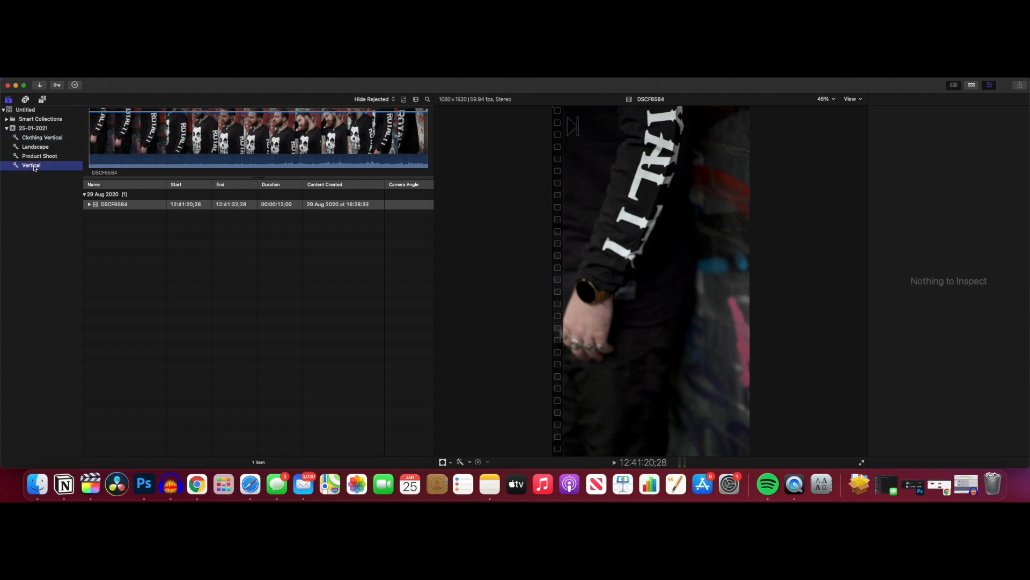
left_click(45, 138)
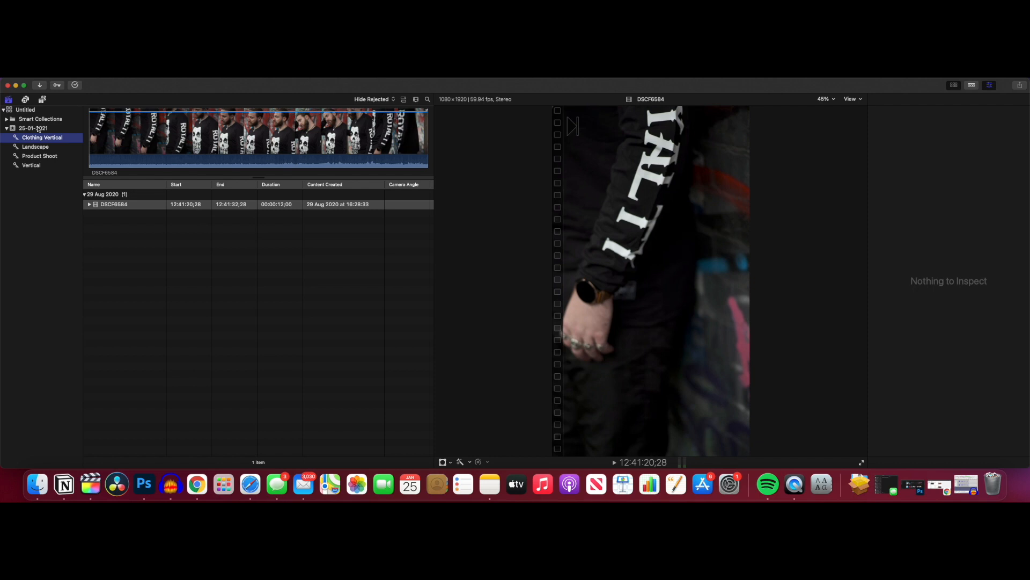
In event 25-01-2021, mark the range 12:43:35;43 to 12:43:38;32 of clip DSCF6593 and rate it as a favorite
left_click(39, 128)
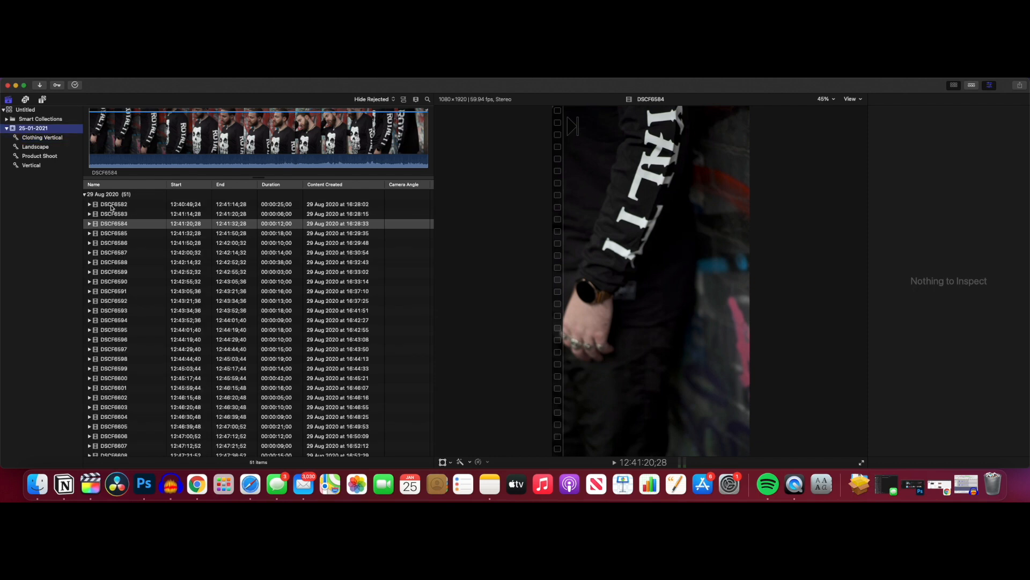
left_click(124, 310)
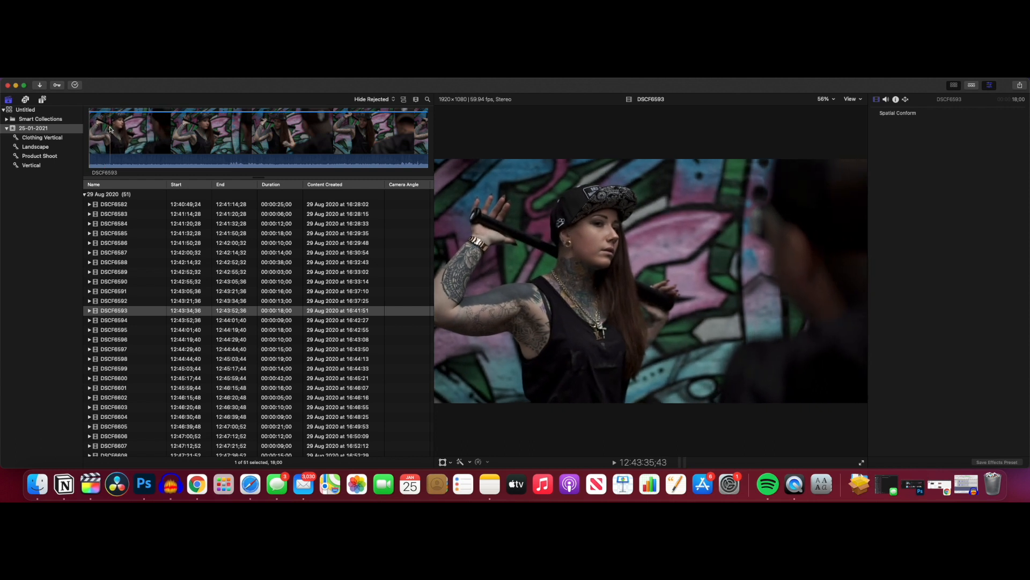
key("i")
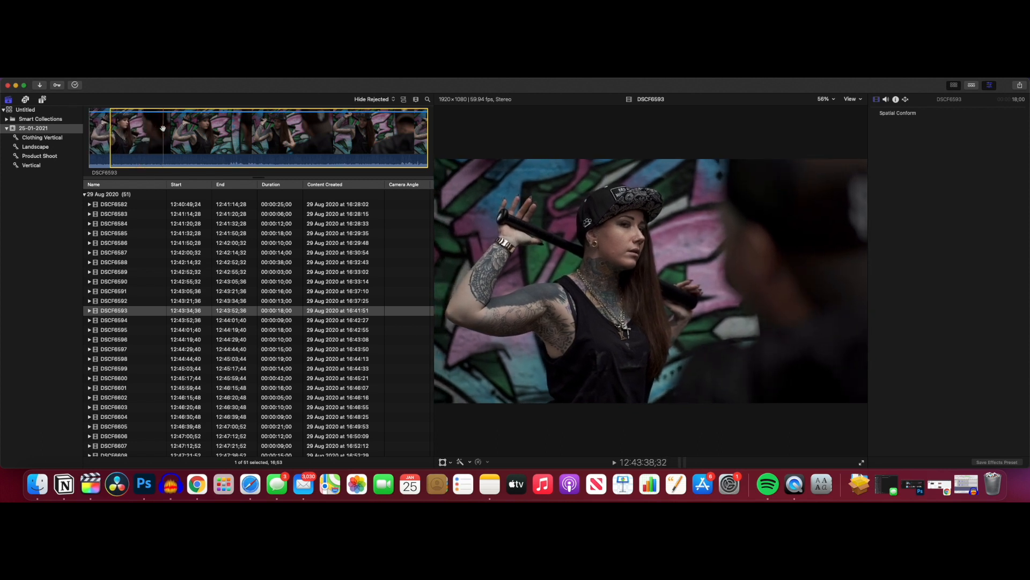
key("o")
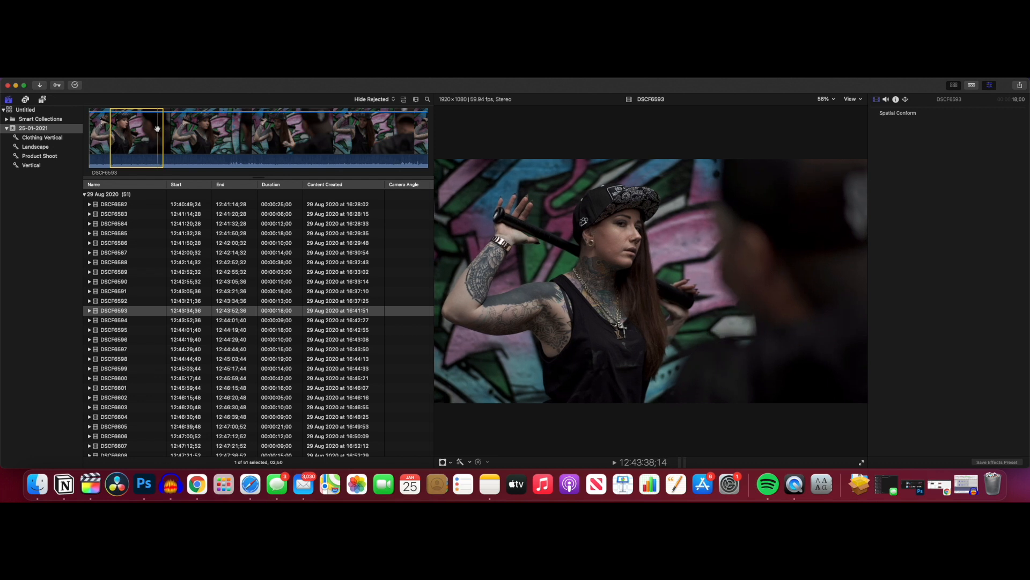
key("f")
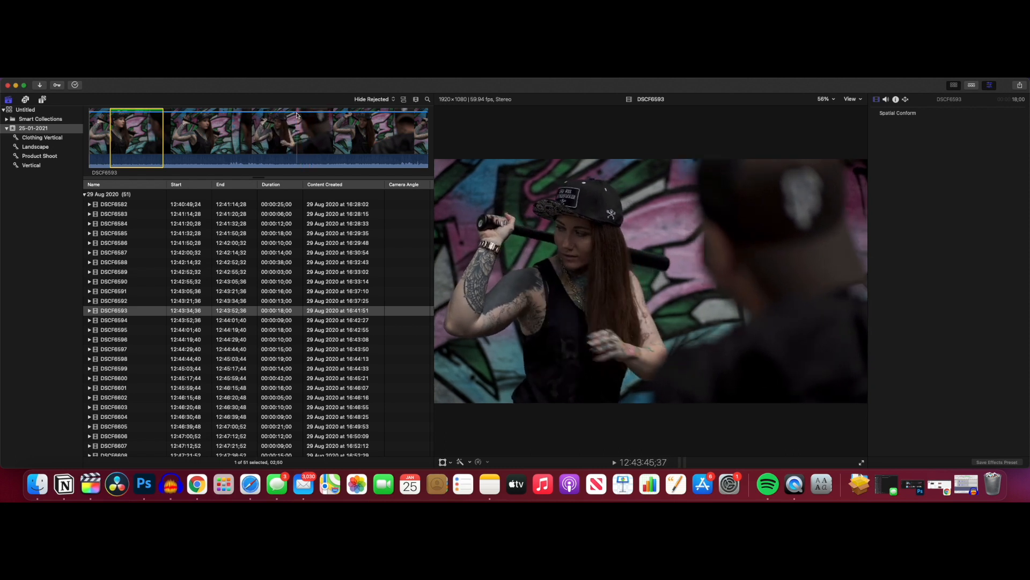
Mark the range 12:43:45;37 to 12:43:49;08 of clip DSCF6593 and rate it as a favorite
key("i")
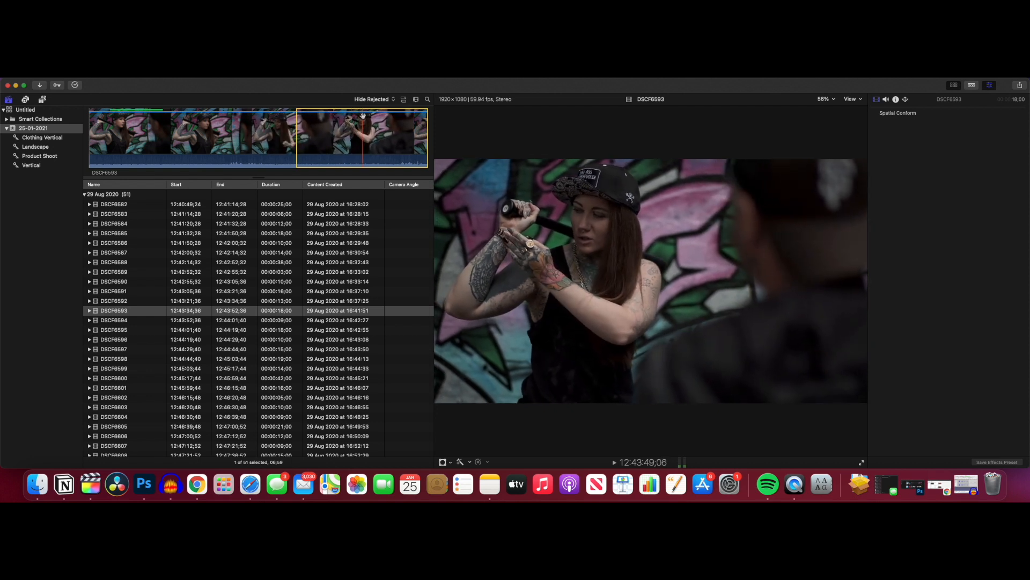
key("o")
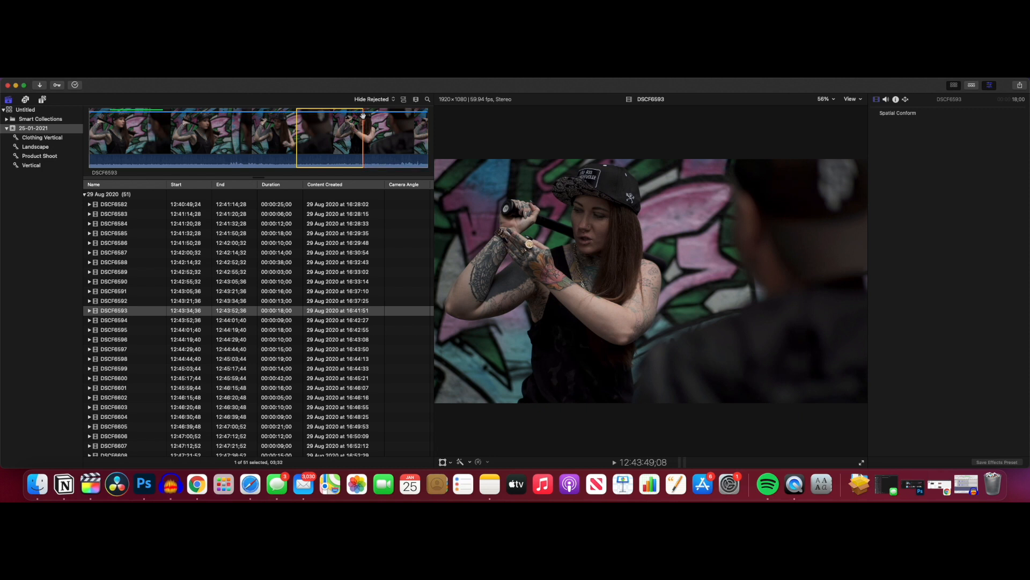
key("f")
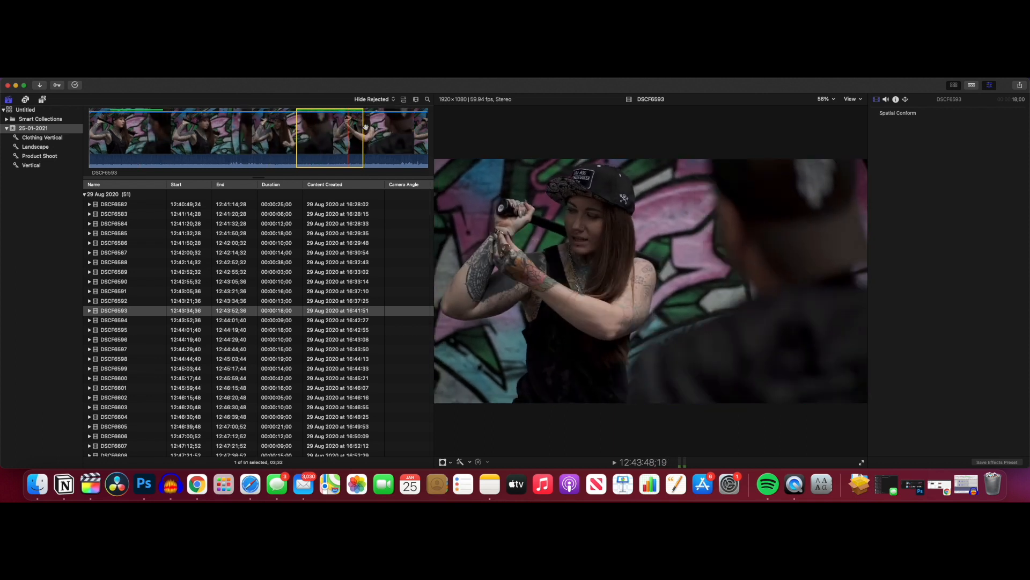
Browse the following clips down to DSCF6610, mark its range 12:47:57;42 to 12:48:01;11 and rate it as a favorite
left_click(118, 341)
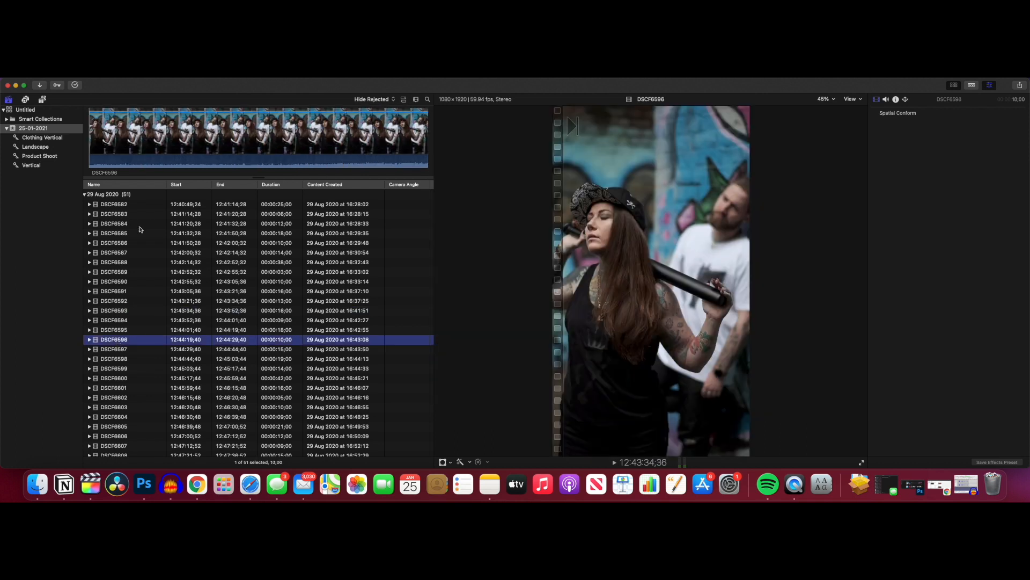
left_click(111, 371)
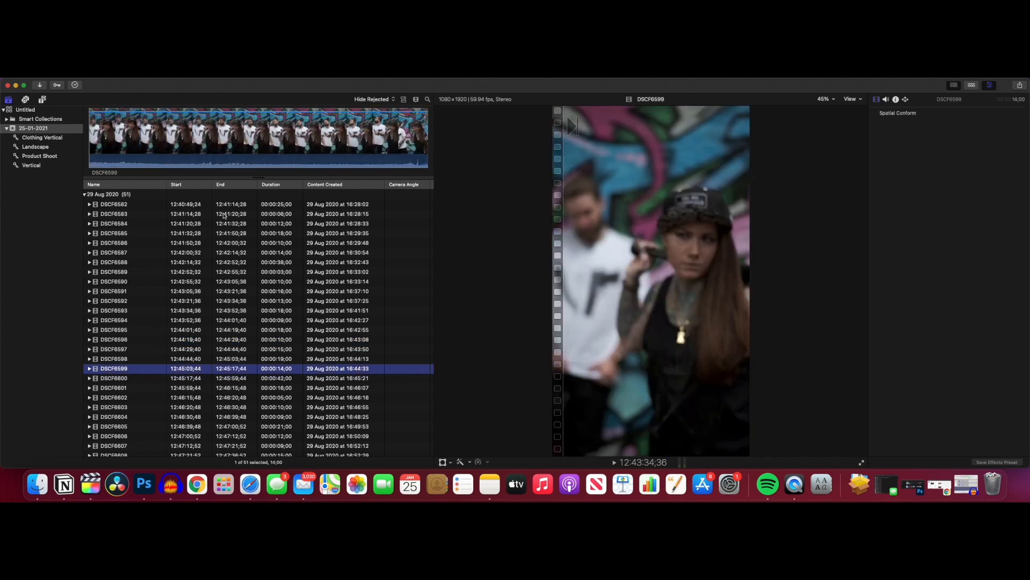
left_click(105, 418)
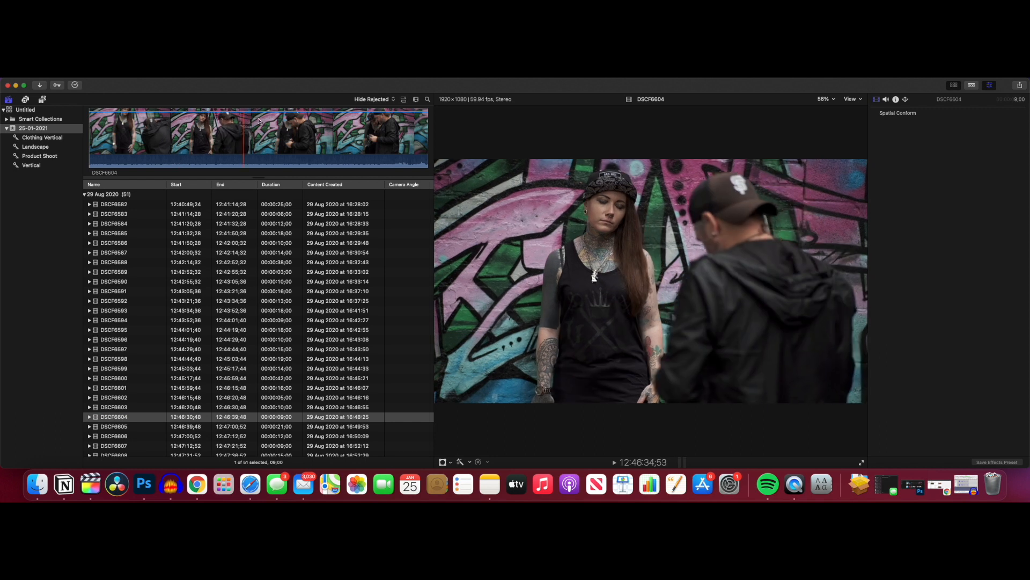
left_click(119, 446)
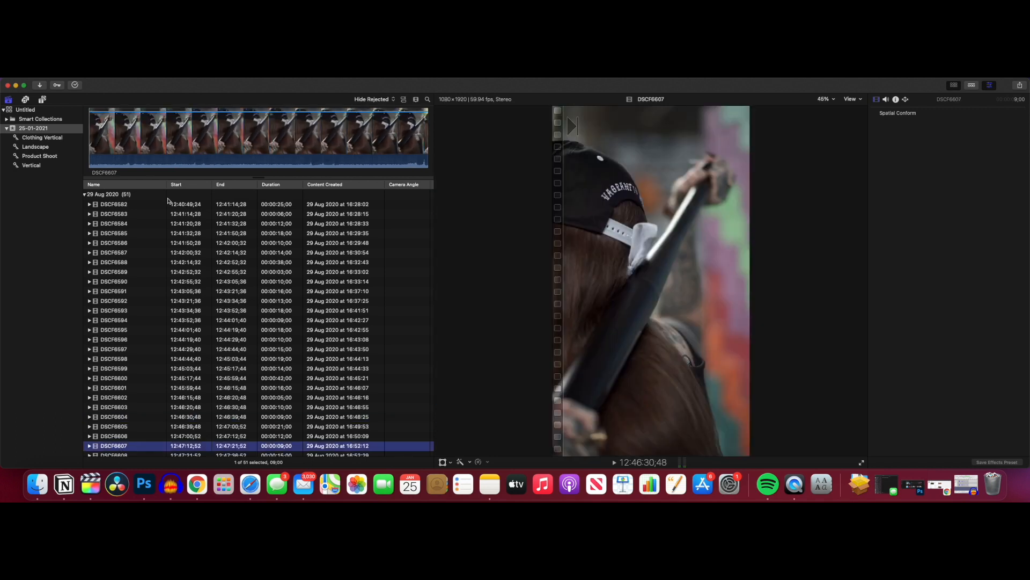
scroll(214, 299, "down", 5)
left_click(131, 417)
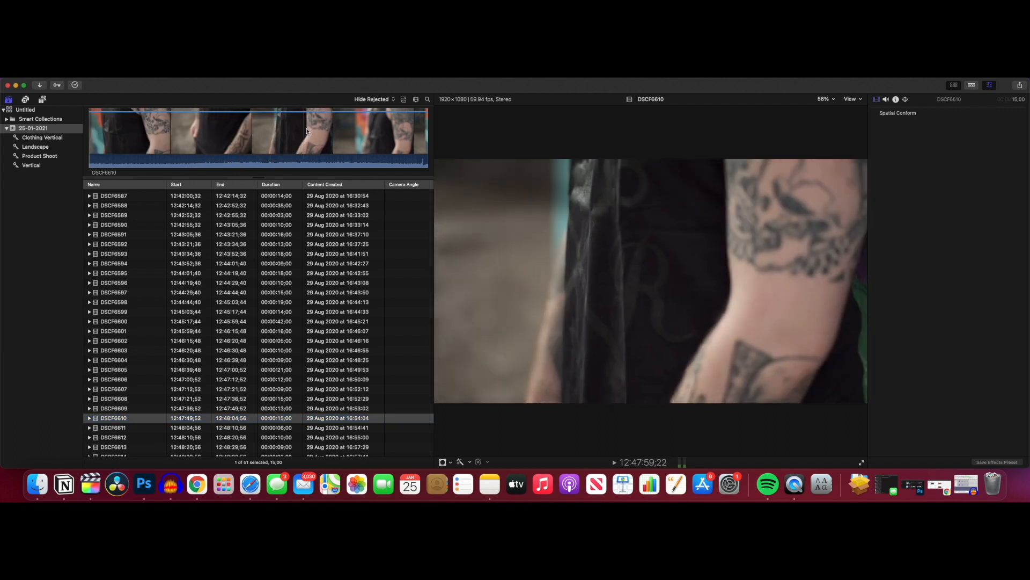
key("i")
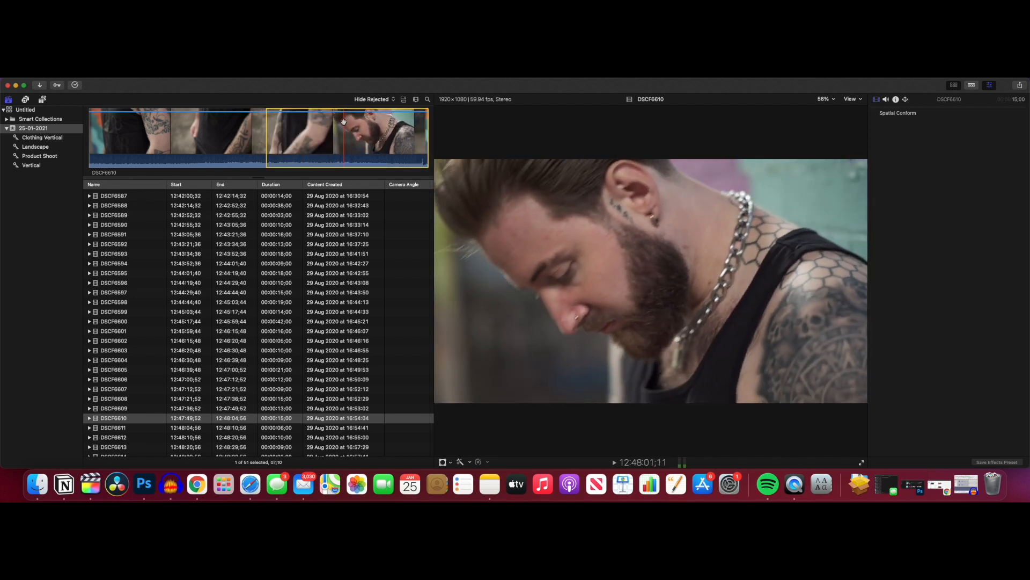
key("o")
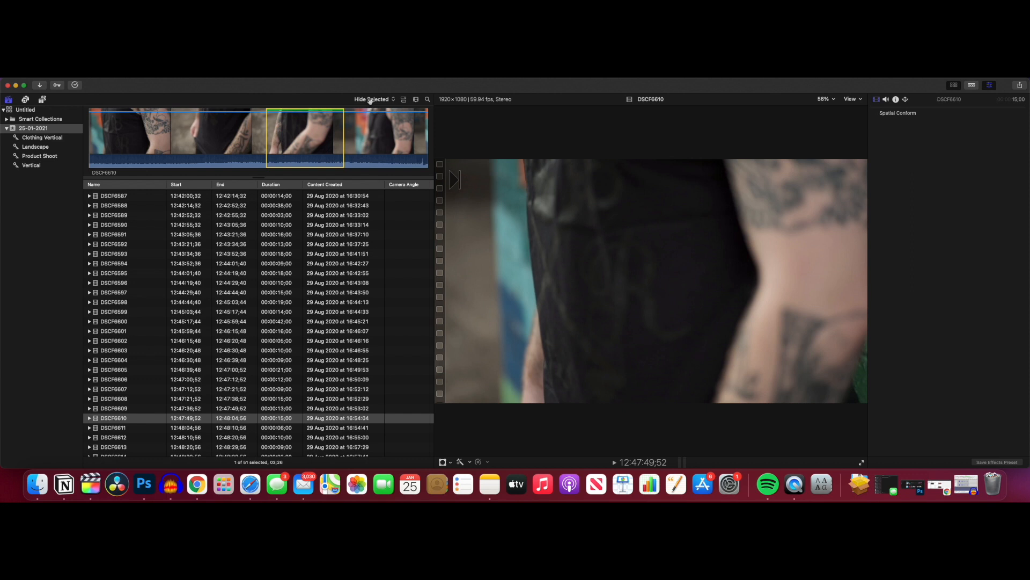
Filter the event to show only favorites and review the favorite ranges of DSCF6593 and DSCF6610
left_click(369, 100)
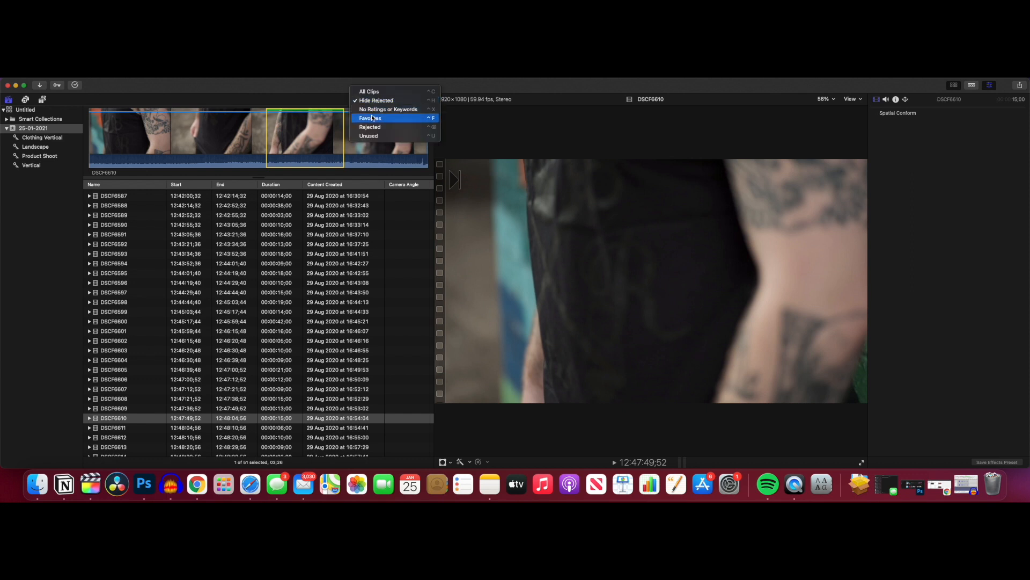
left_click(372, 117)
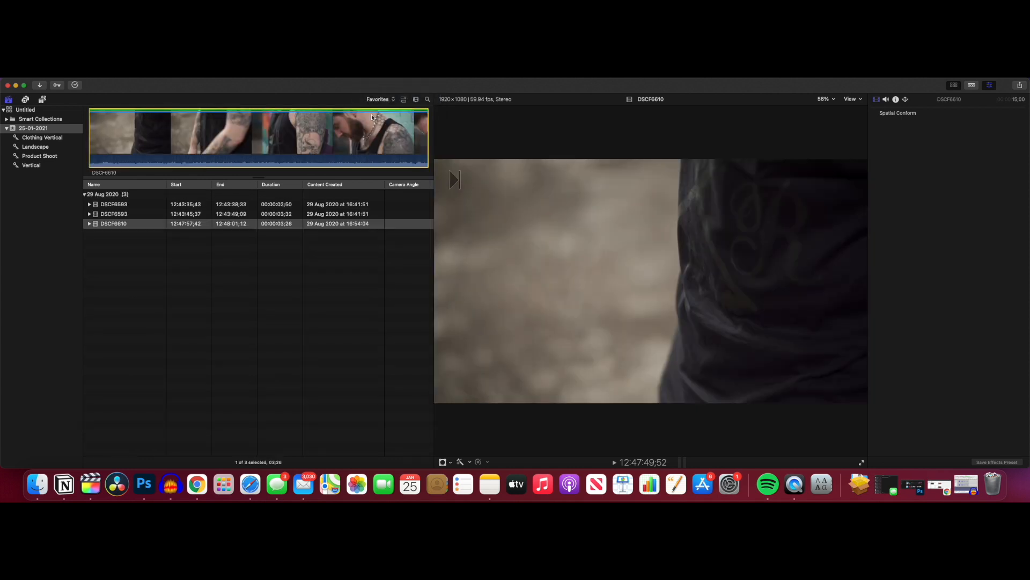
left_click(121, 203)
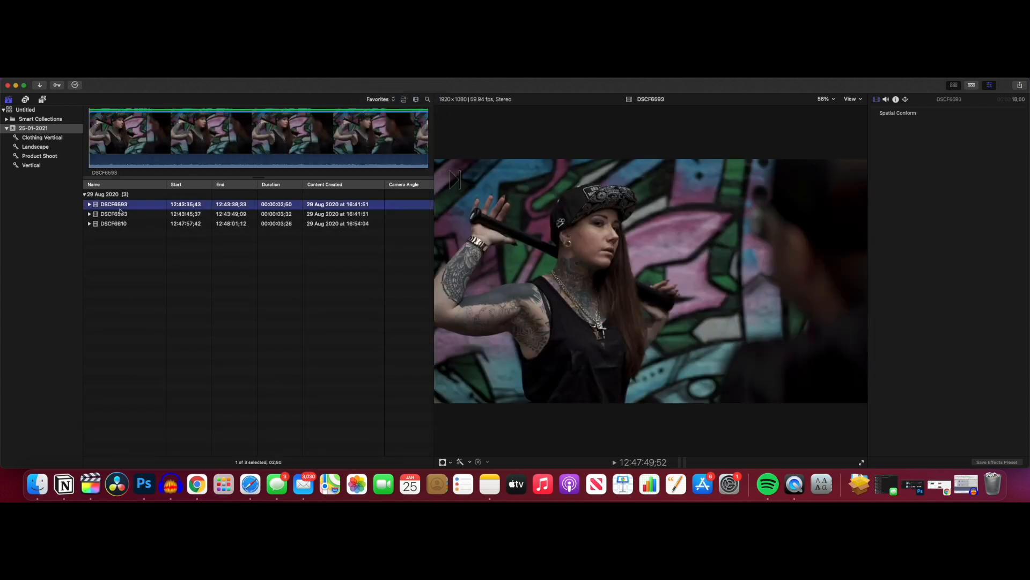
left_click(121, 214)
left_click(118, 223)
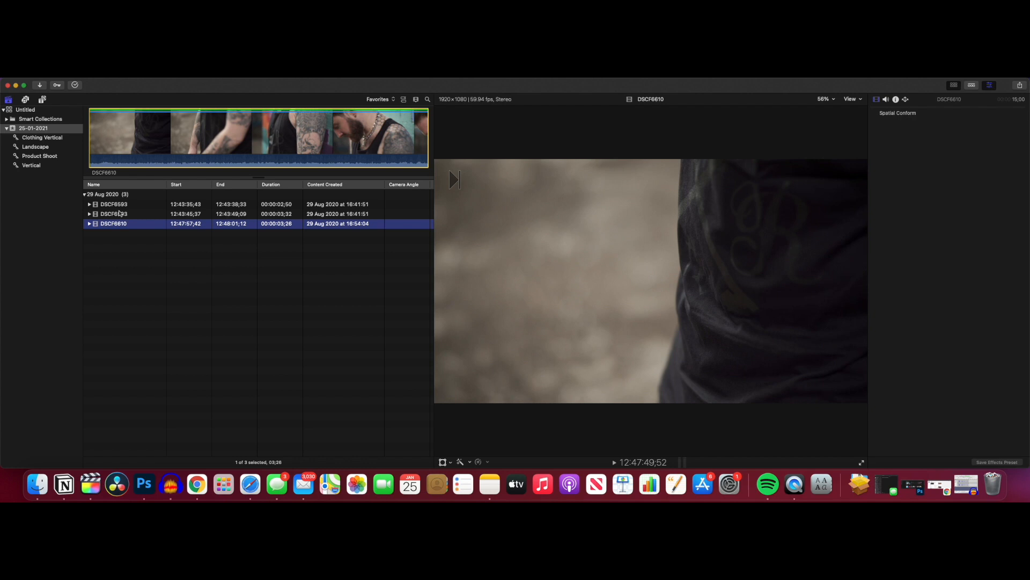
left_click(120, 213)
left_click(119, 204)
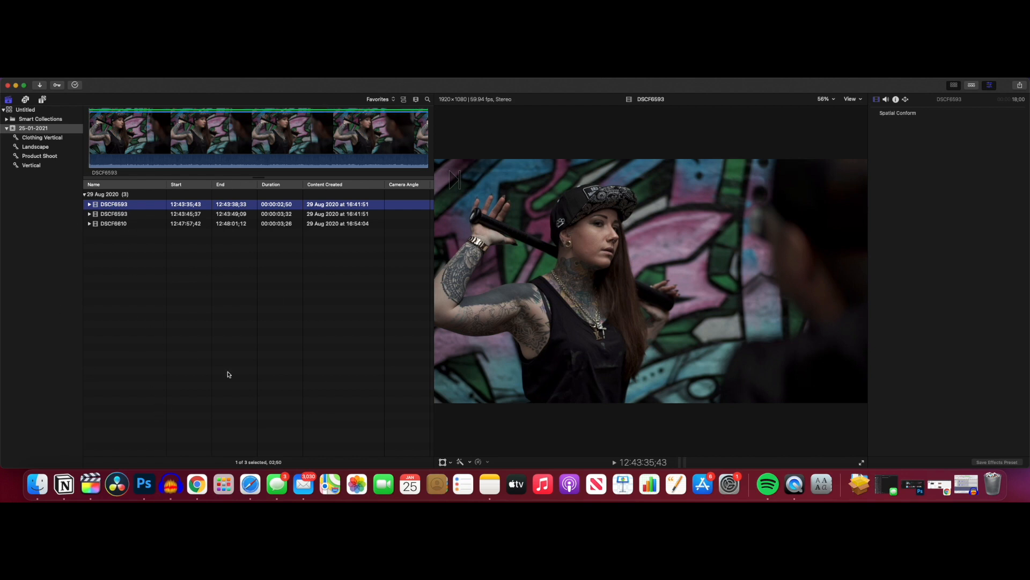
Add all five favorite ranges, from DSCF6589 to DSCF6610, to the start of the promo shoot timeline and fit them in view
scroll(290, 366, "right", 1)
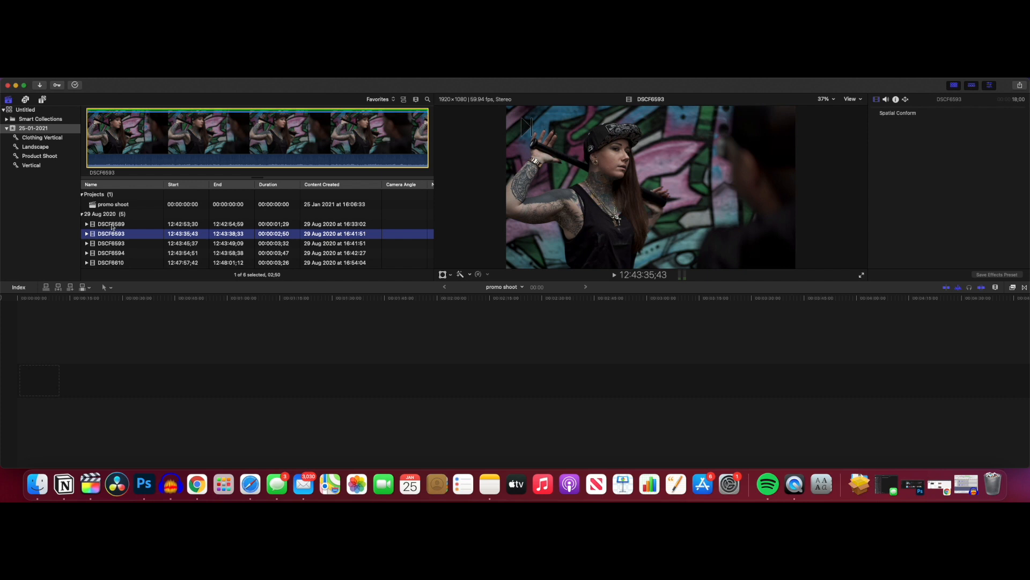
scroll(99, 218, "left", 1)
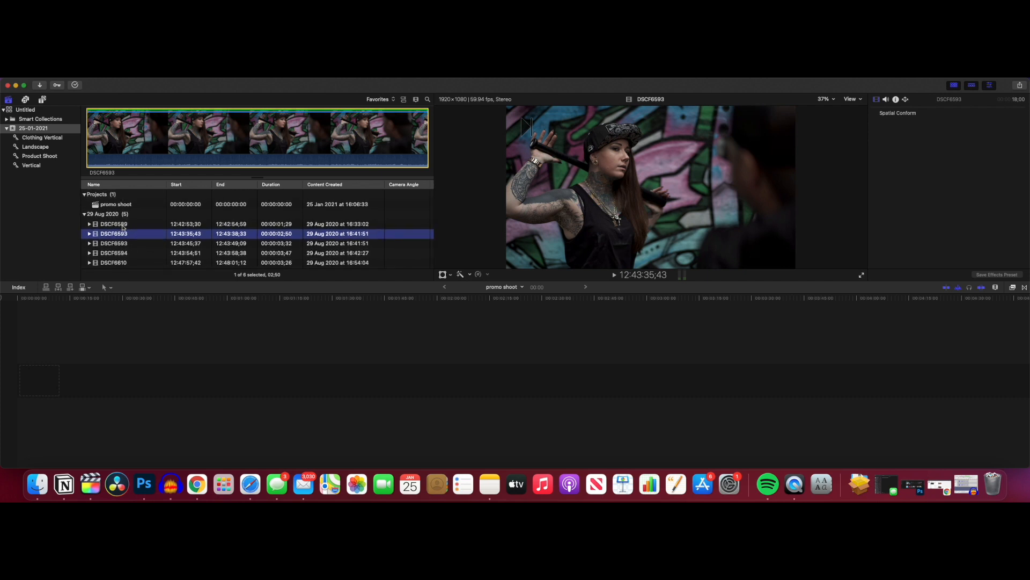
left_click(122, 225)
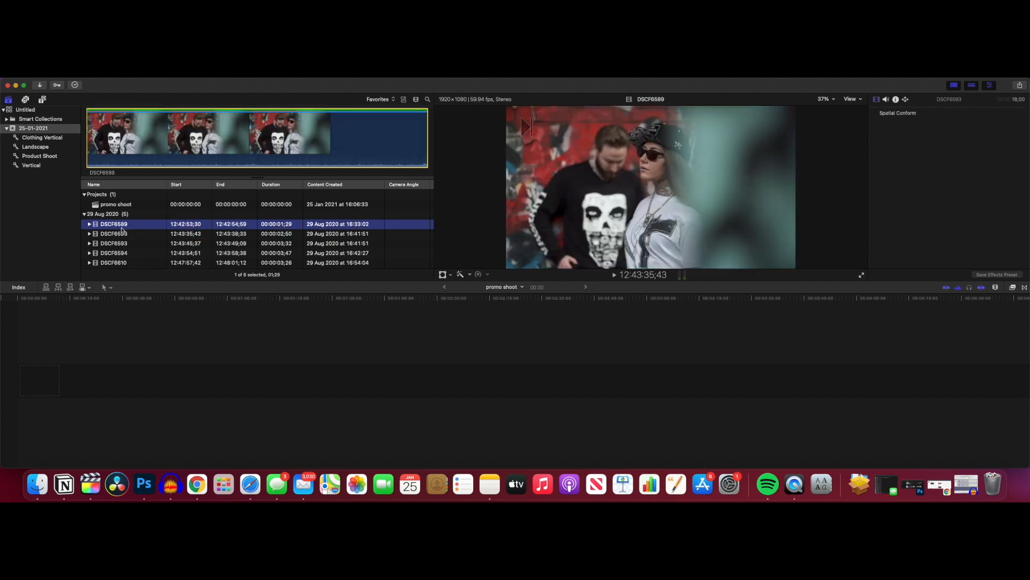
left_click(122, 263, "shift")
left_click_drag(95, 226, 18, 374)
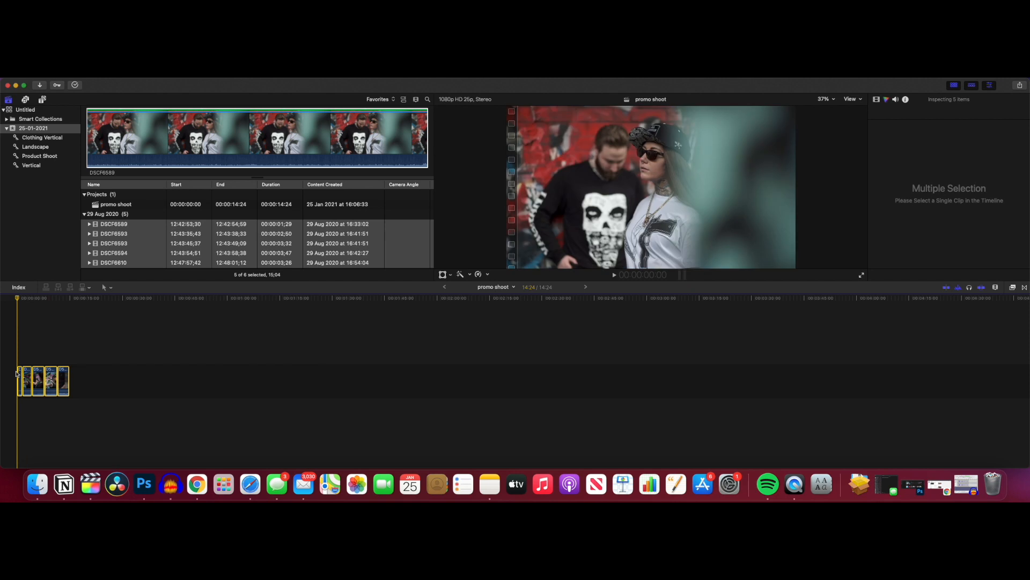
key("shift+z")
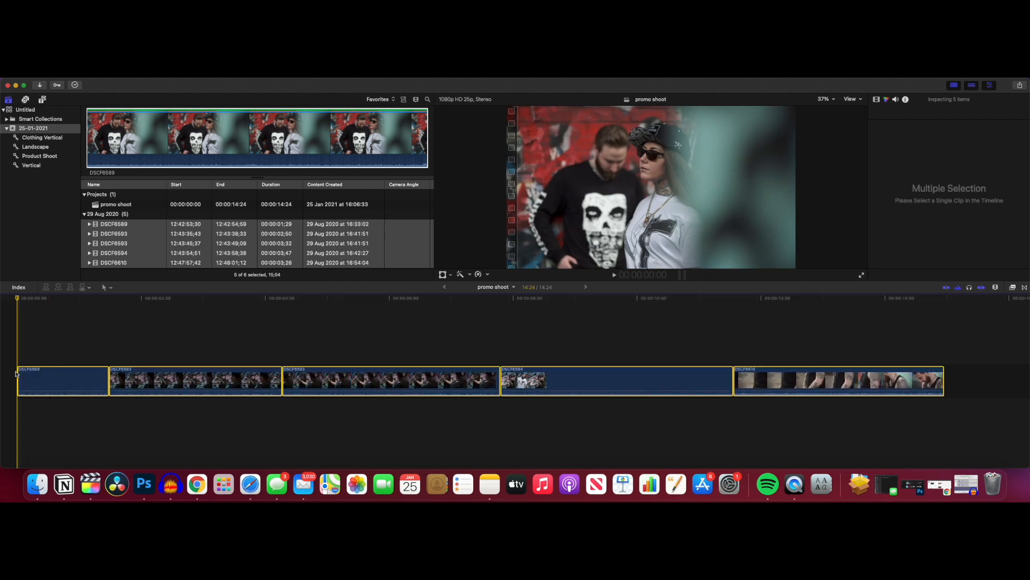
left_click(61, 344)
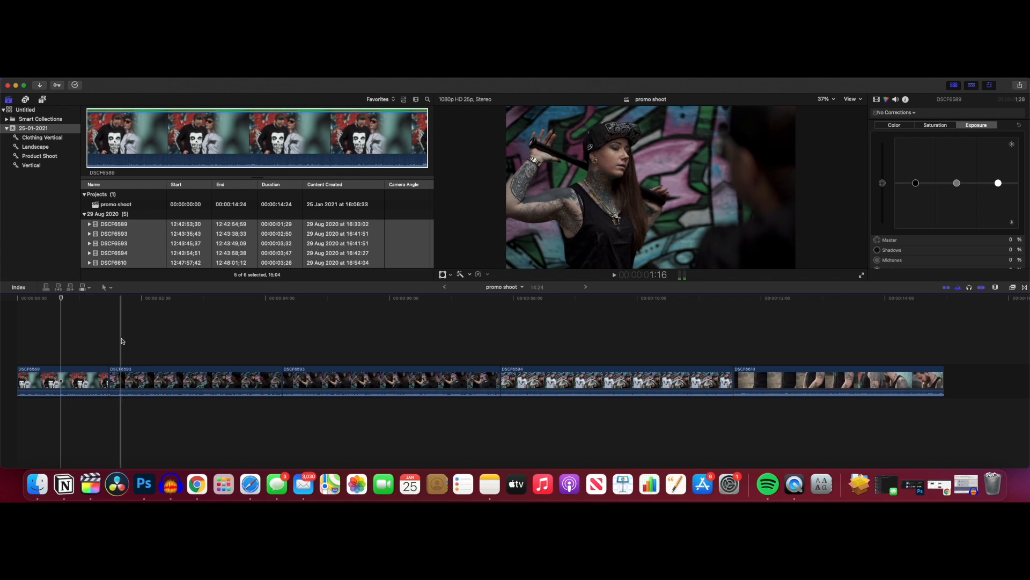
Try to trim the start of clip DSCF6594 in the timeline by moving its edge
left_click(524, 314)
left_click_drag(504, 373, 517, 372)
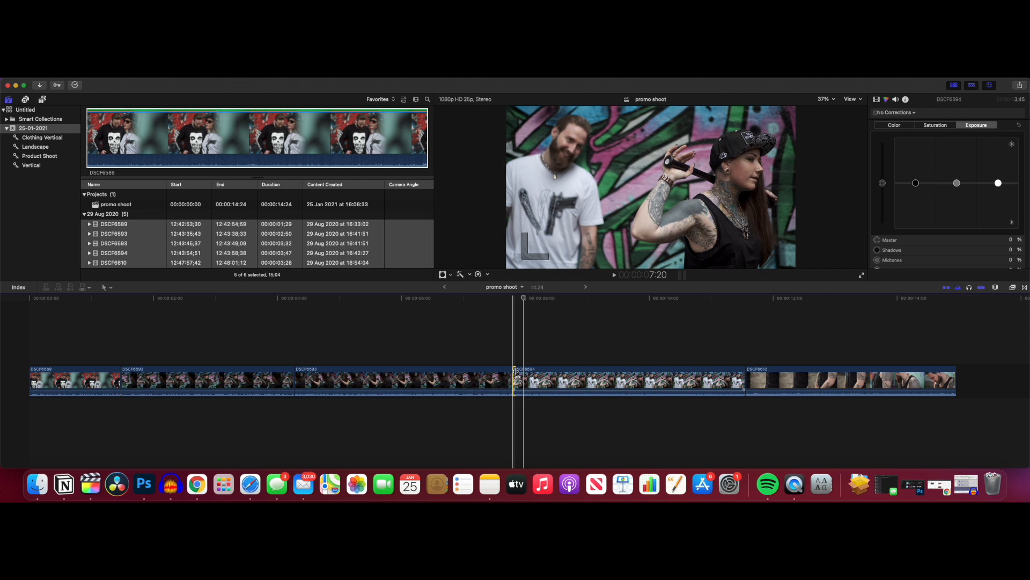
left_click(520, 359)
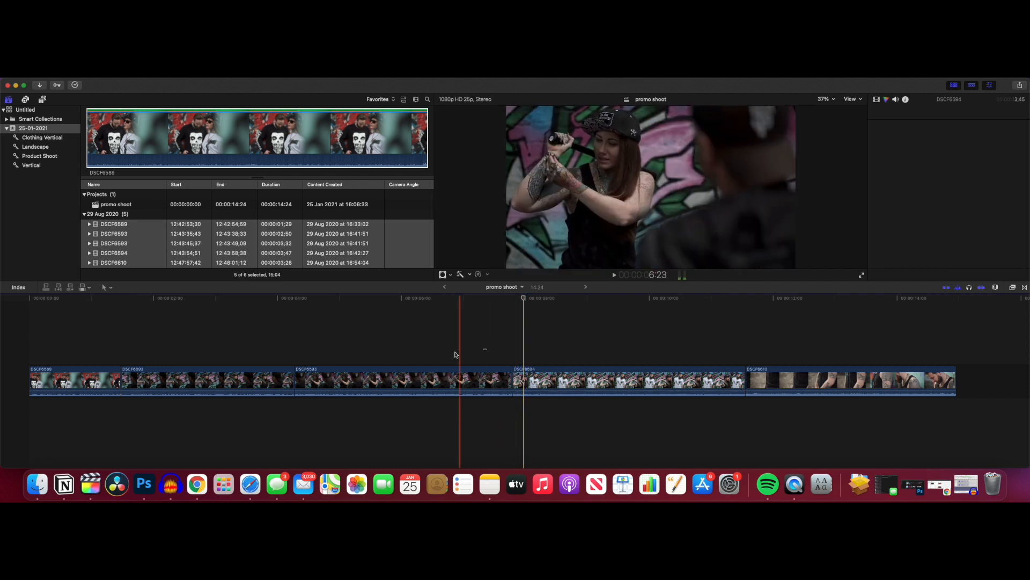
left_click(420, 321)
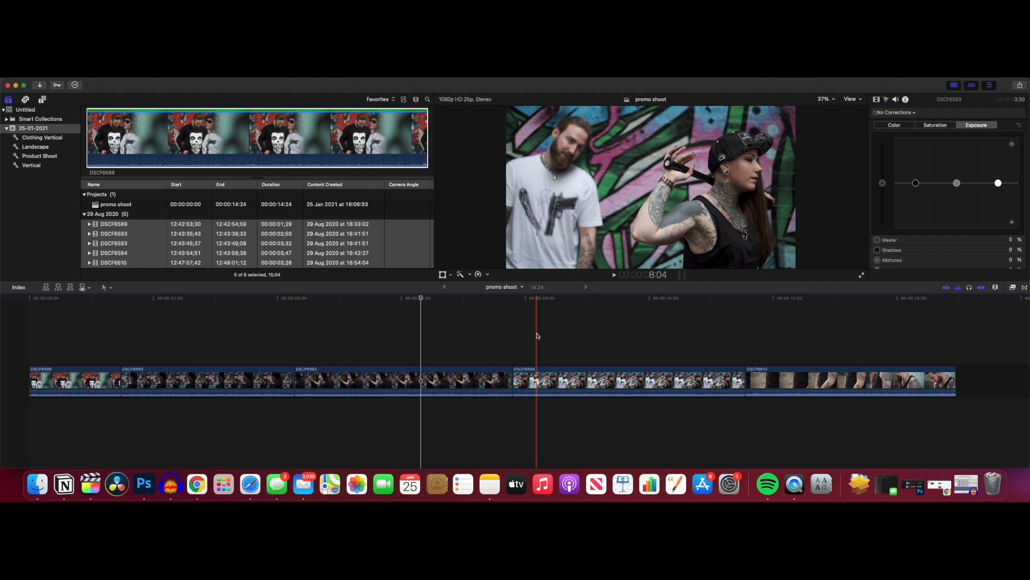
Trim the start of timeline clip DSCF6594 to 8:04 and its end to 10:18
key("alt+bracketleft")
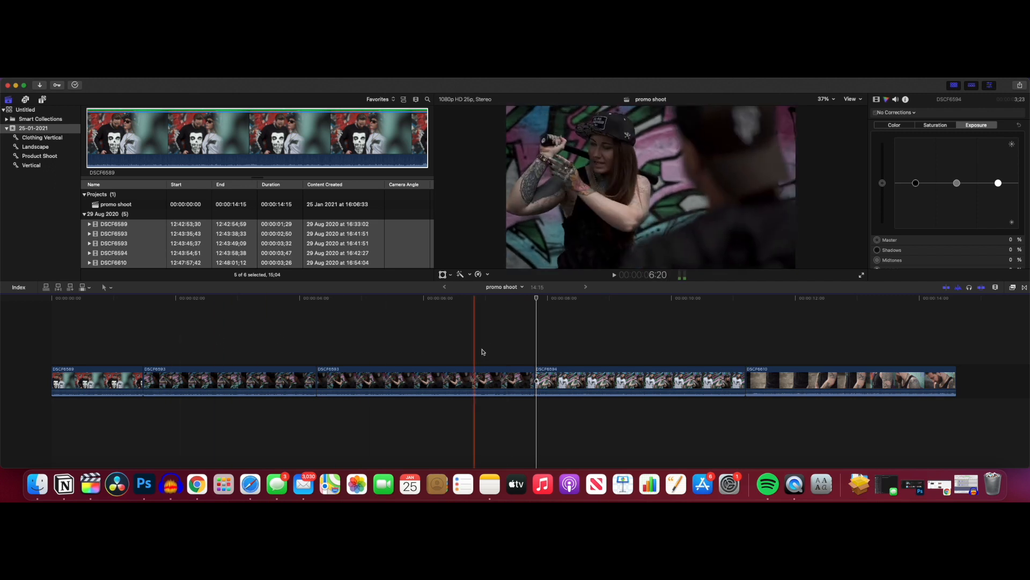
key("l")
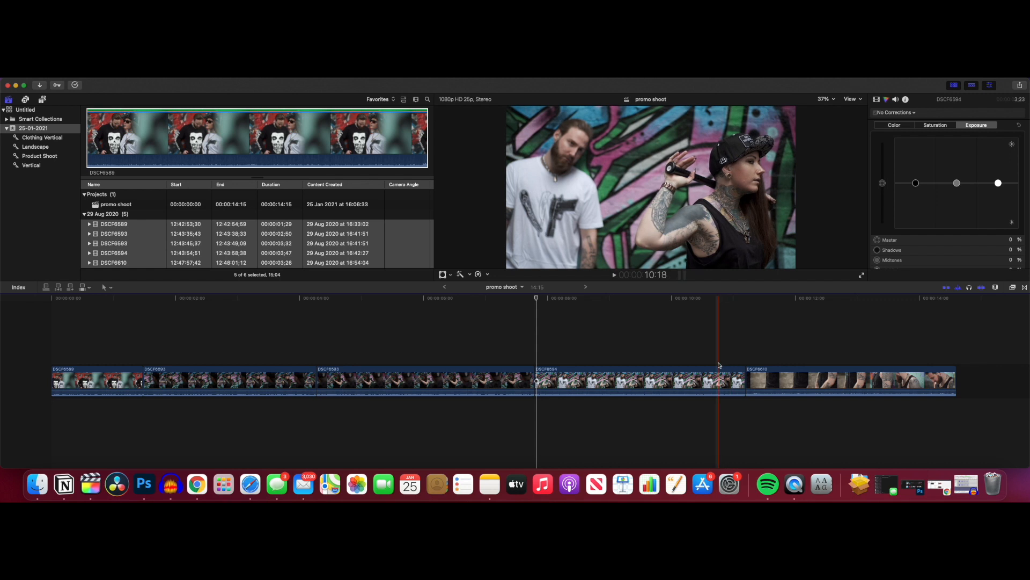
key("alt+bracketright")
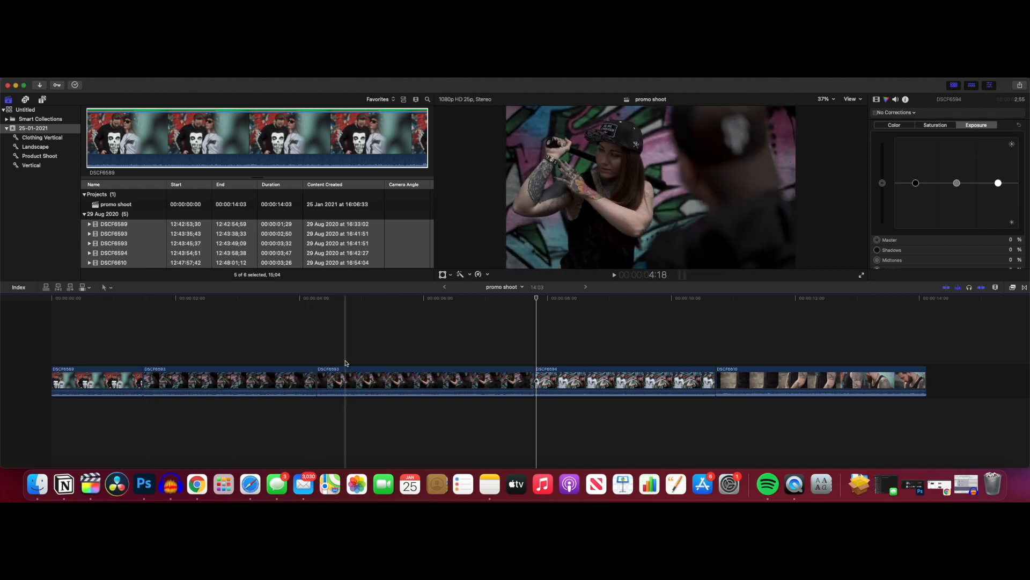
Trim the second DSCF6593 timeline clip's start to 4:18 and end to 7:01, and shorten DSCF6610 at both ends, with its end at 12:14
key("alt+[")
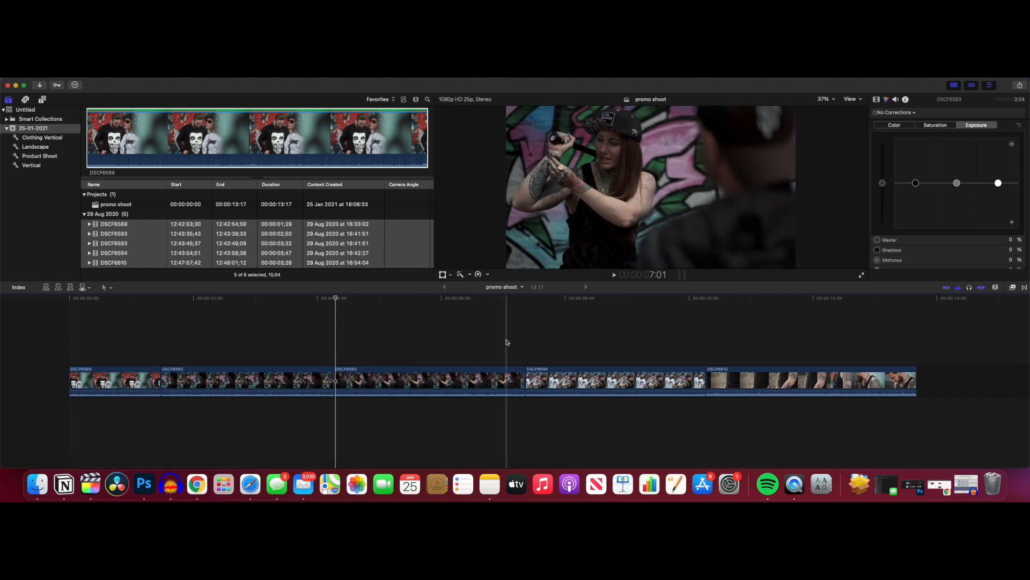
key("alt+]")
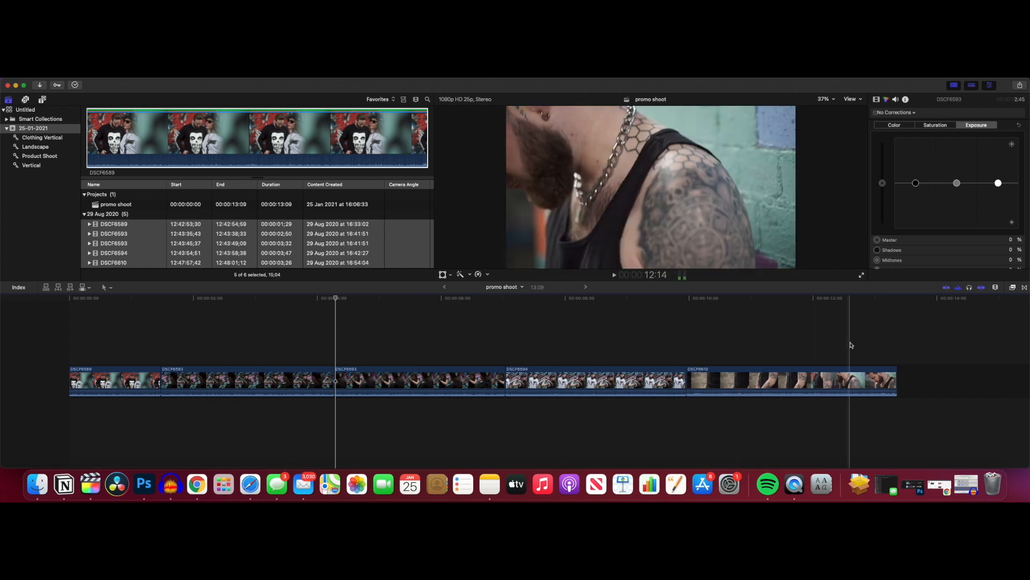
key("alt+]")
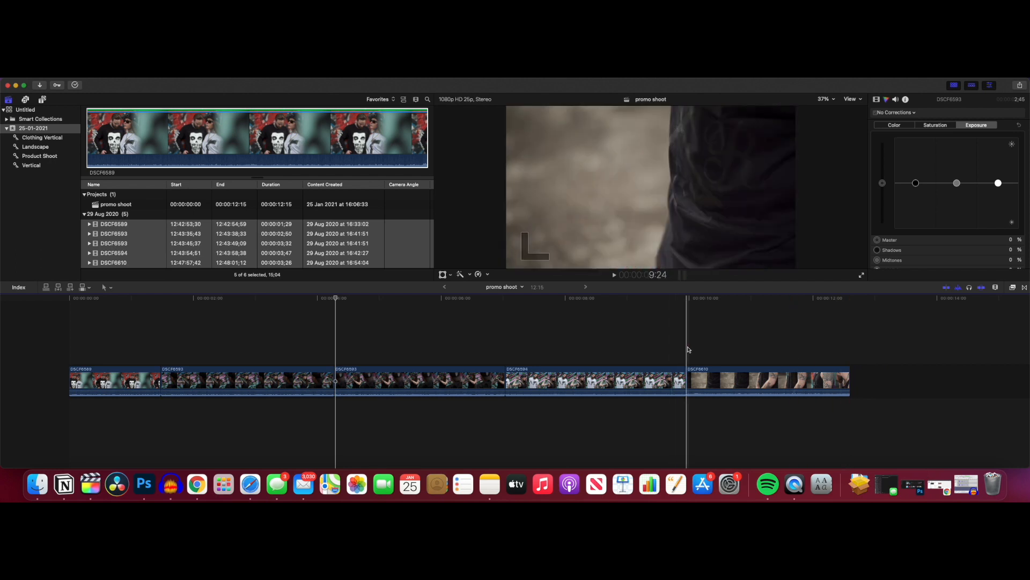
key("alt+[")
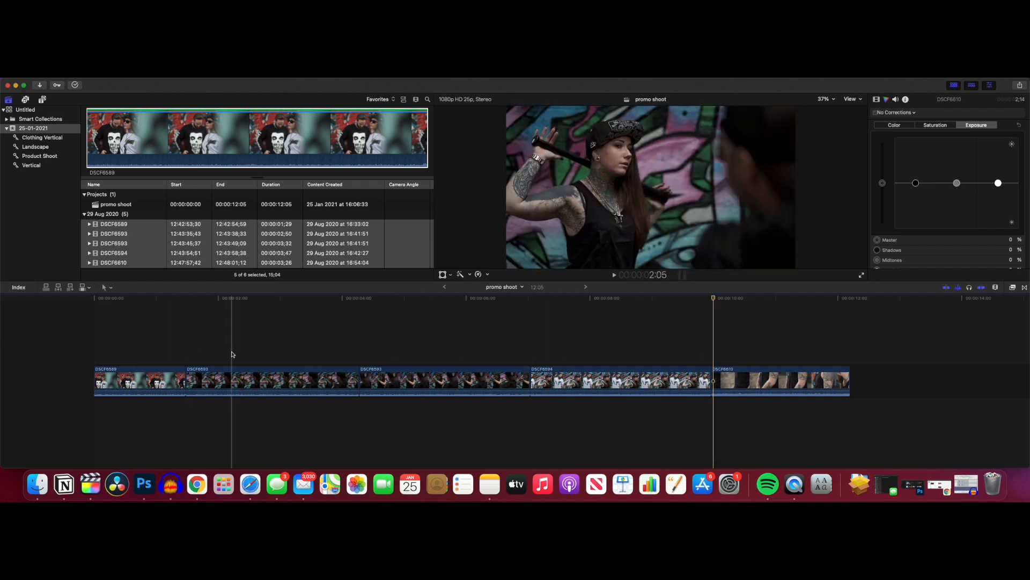
Add a Color Wheels correction to the first DSCF6593 clip in the timeline and show its applied video effects
scroll(530, 365, "right", 1)
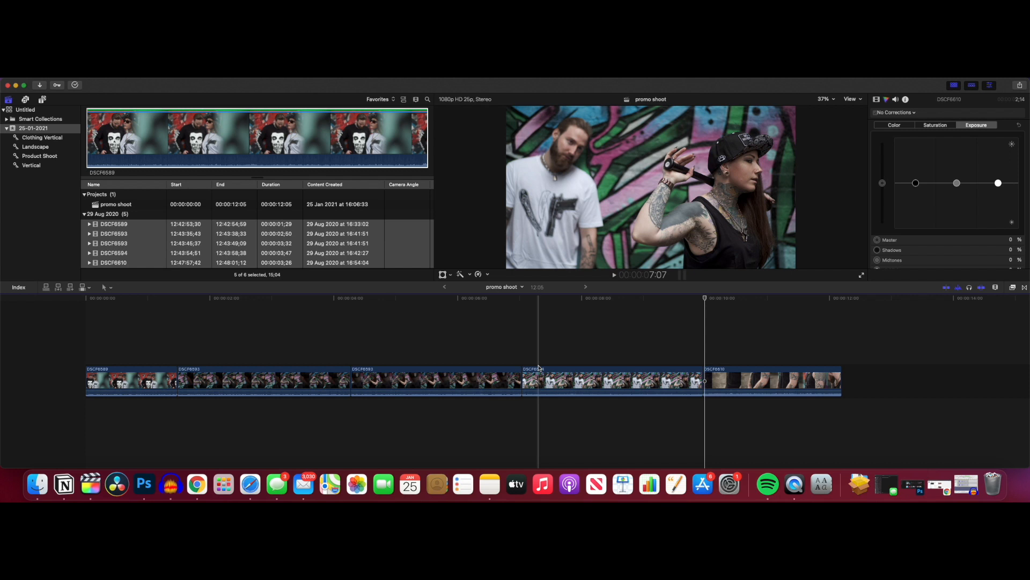
left_click(263, 379)
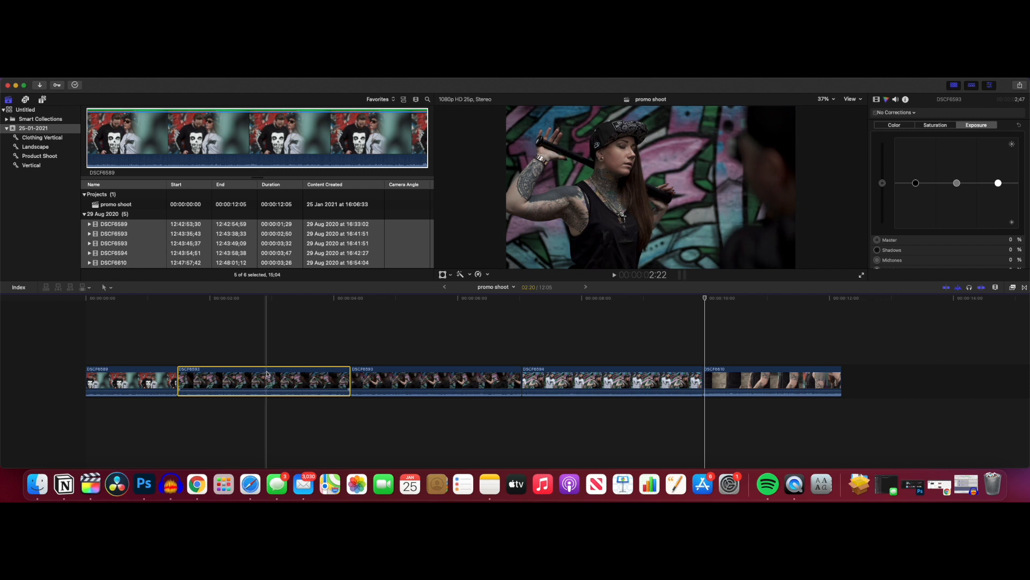
left_click(876, 100)
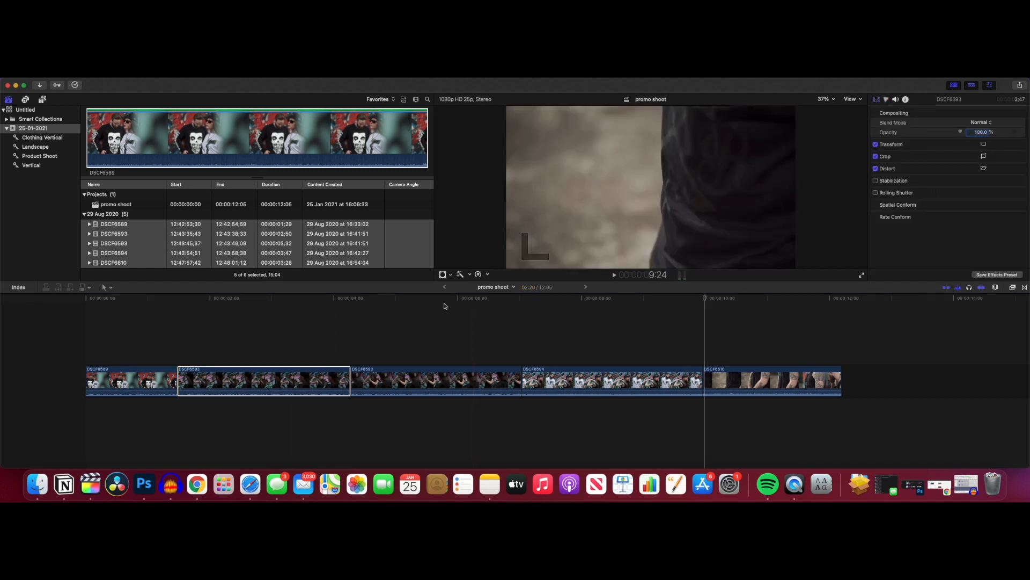
left_click(887, 100)
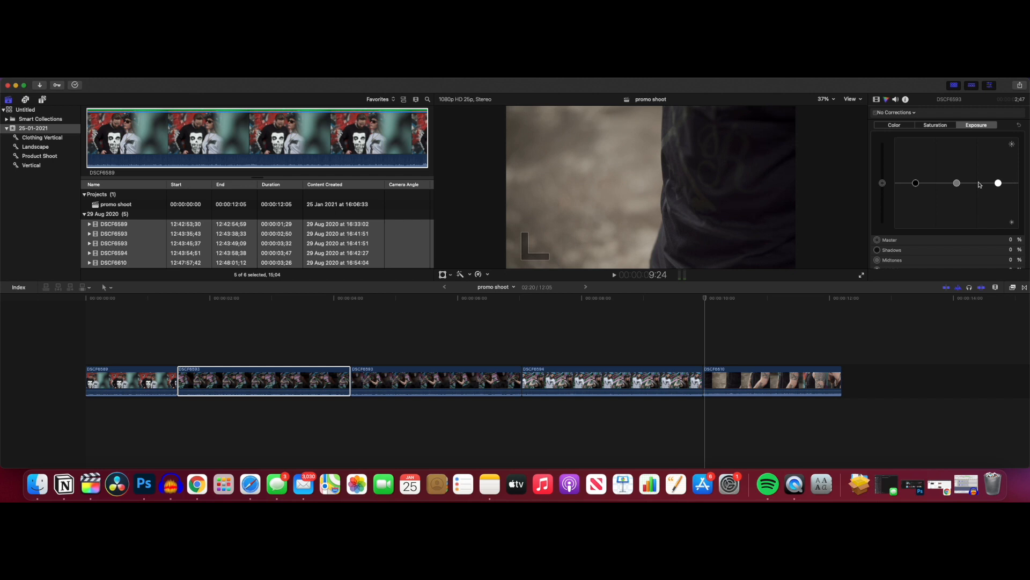
left_click(906, 114)
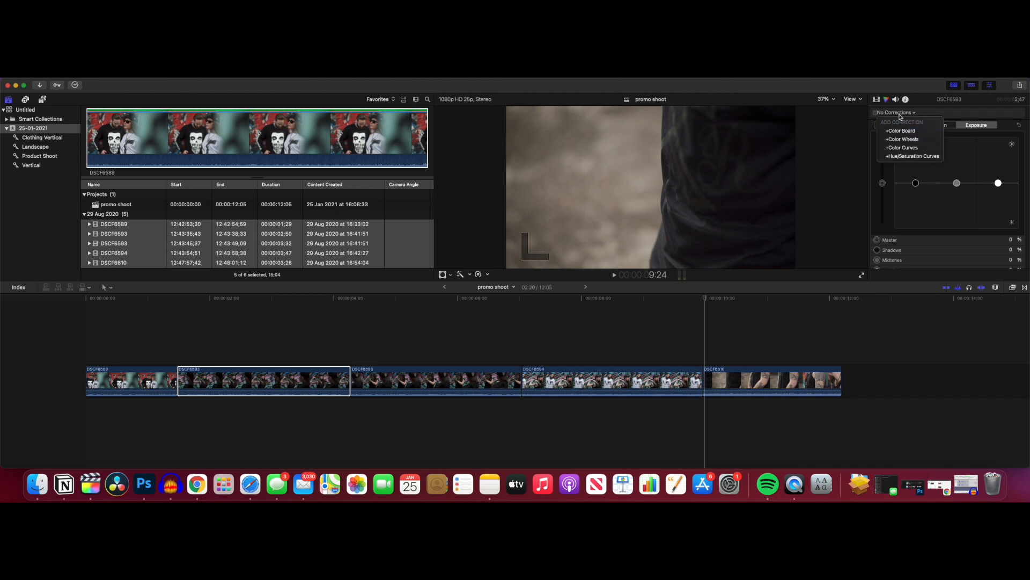
left_click(904, 114)
left_click(898, 115)
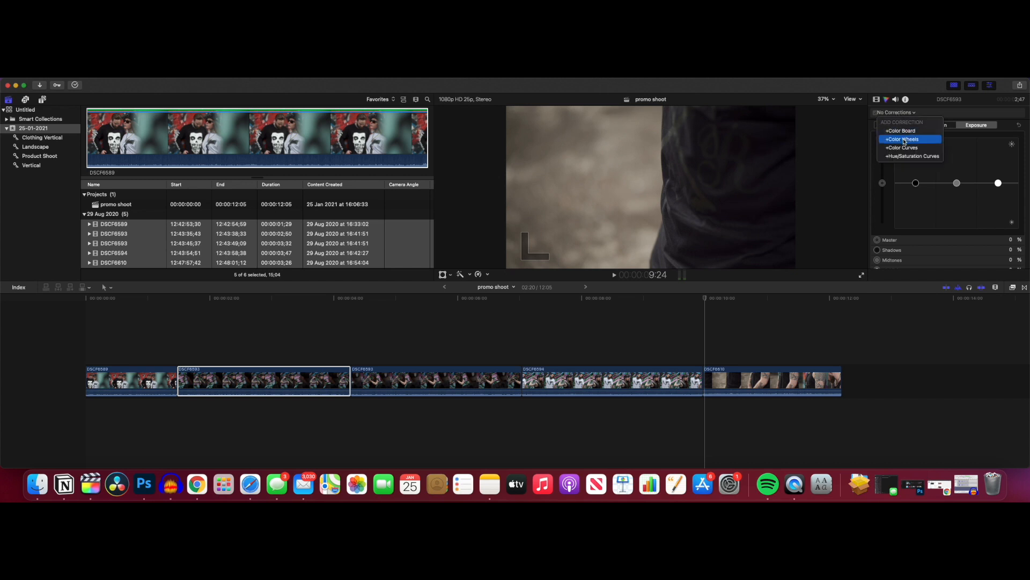
left_click(904, 139)
scroll(951, 197, "down", 3)
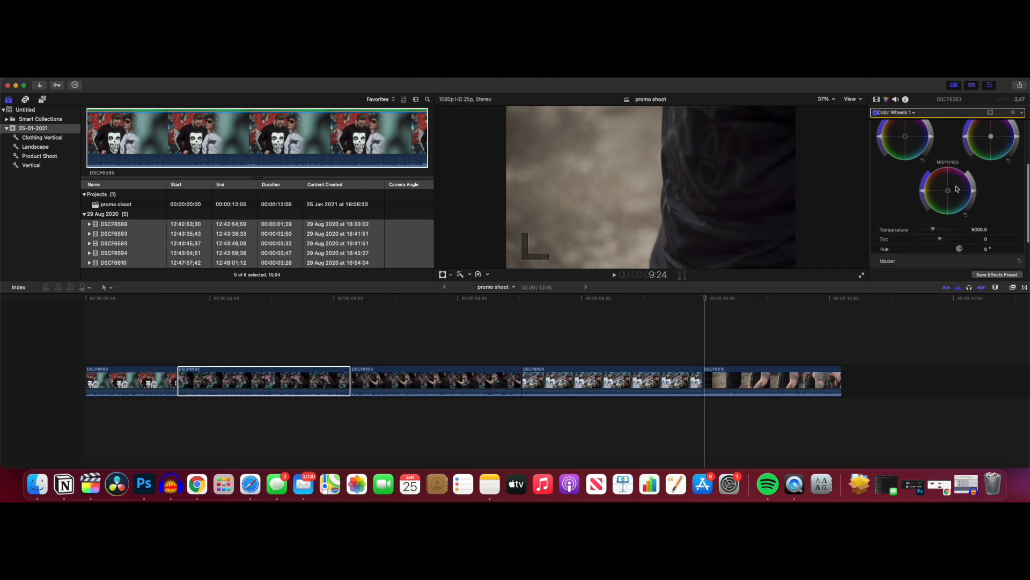
scroll(950, 197, "up", 5)
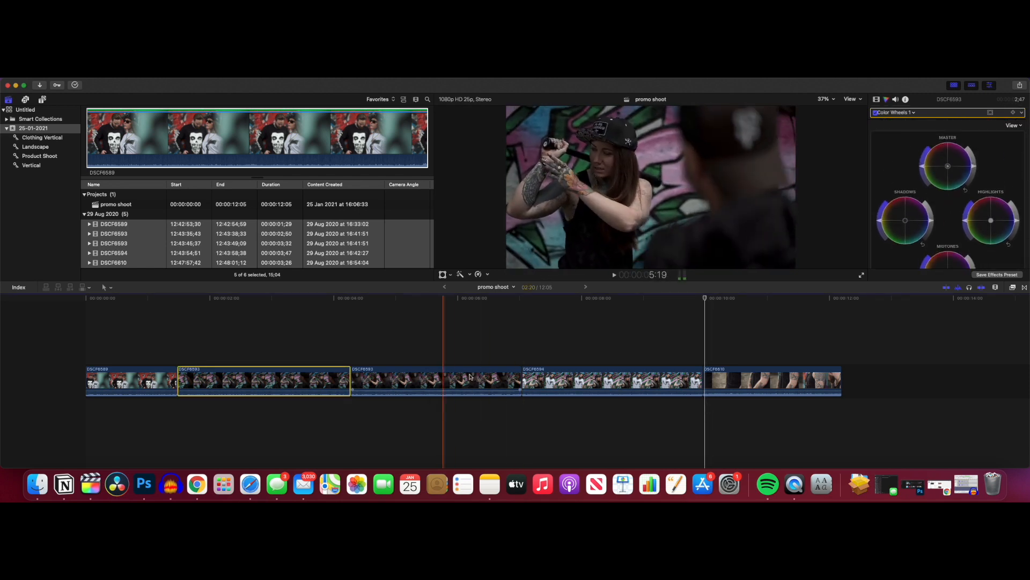
left_click(876, 99)
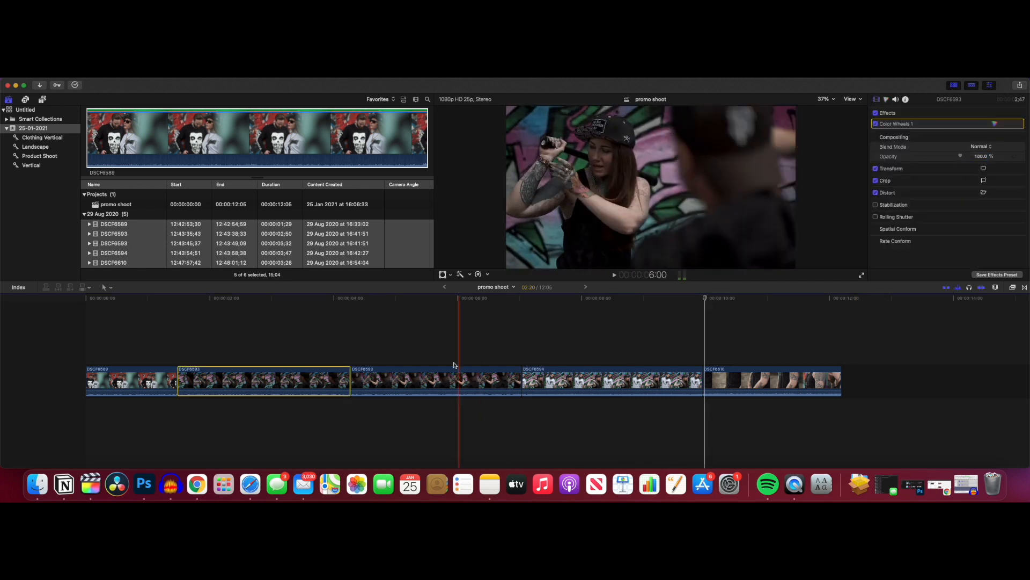
Select the second DSCF6593 timeline clip and set the default color correction to Color Wheels in the general preferences
left_click(464, 383)
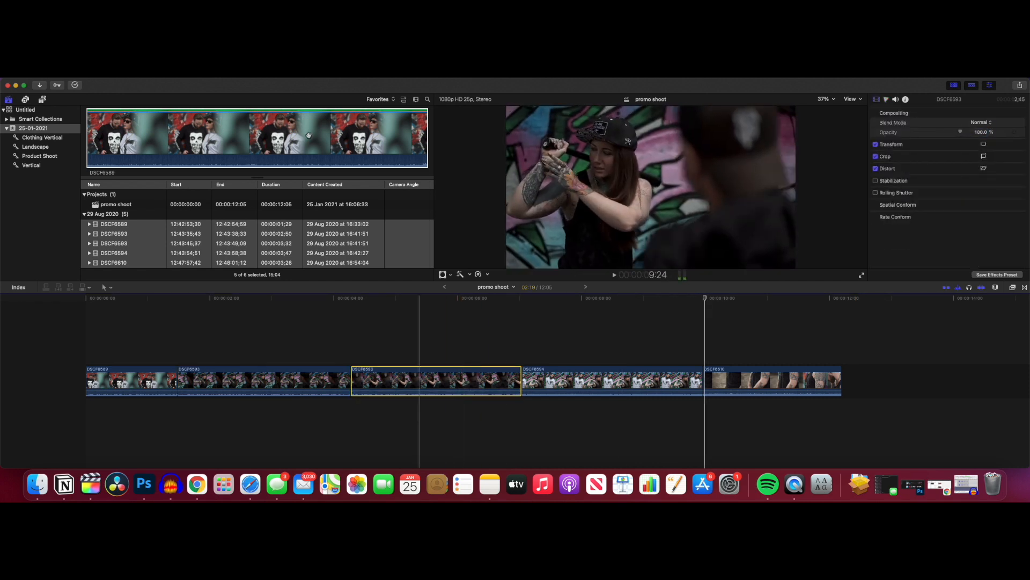
left_click(35, 72)
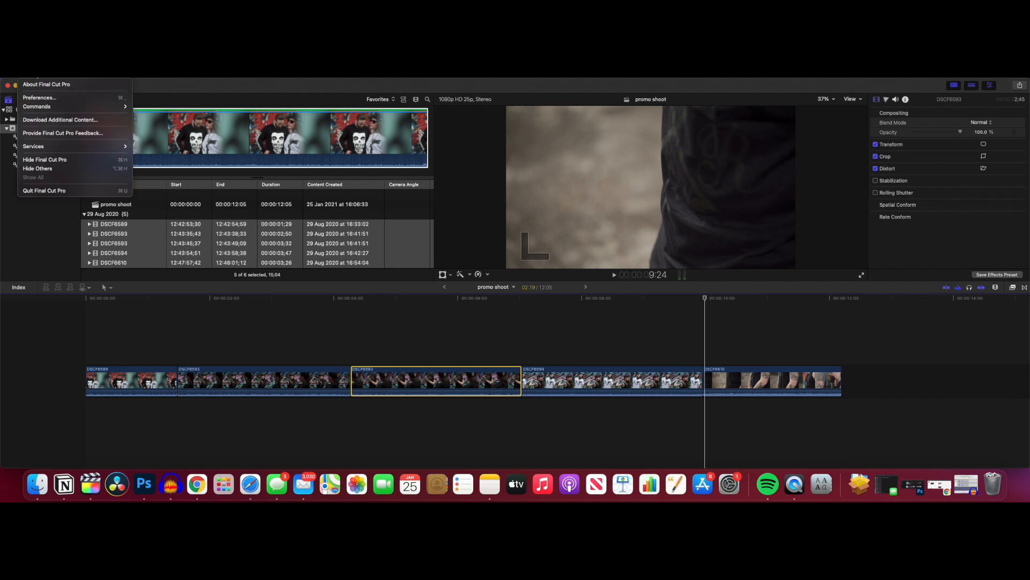
left_click(41, 100)
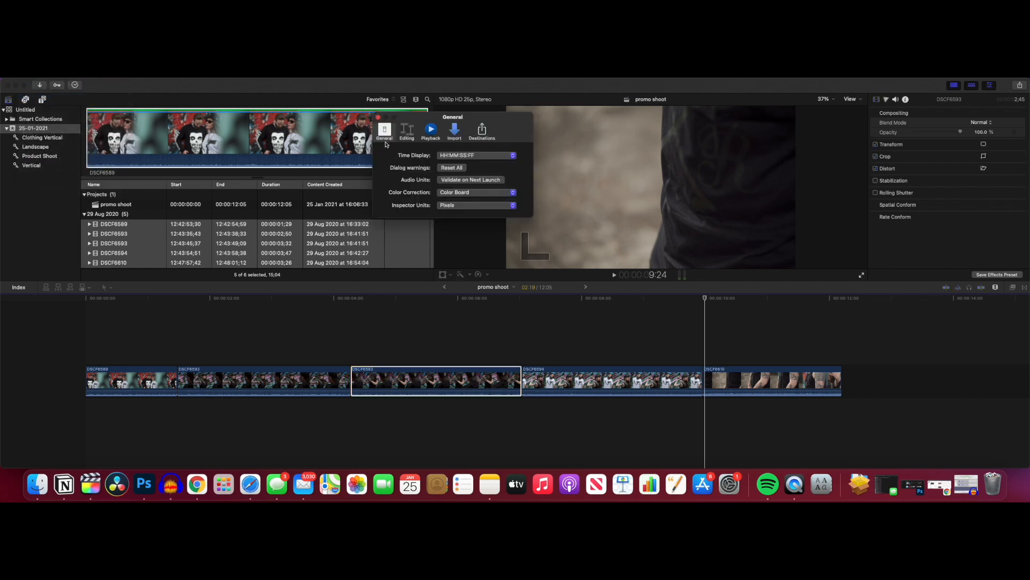
left_click(449, 194)
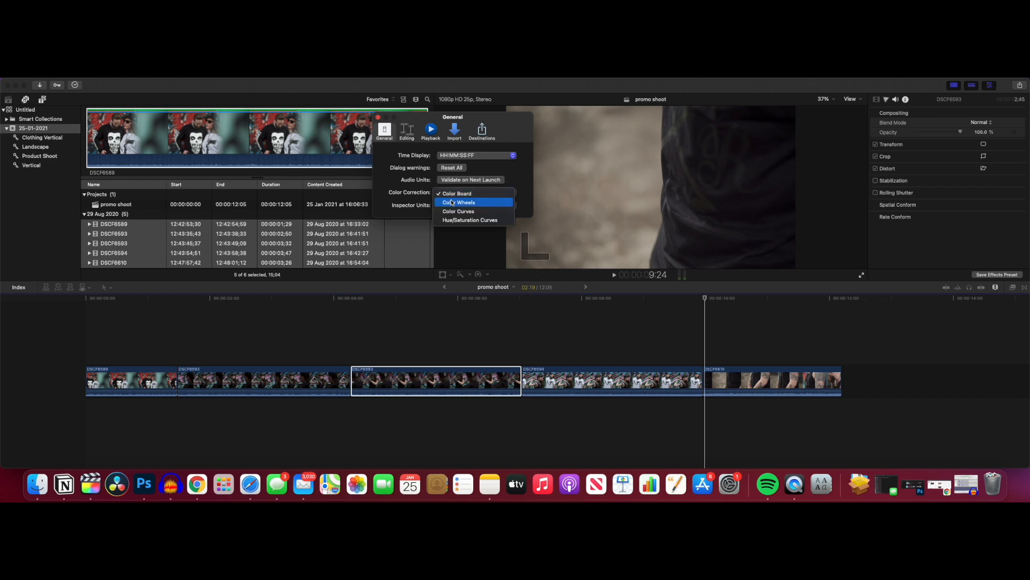
left_click(453, 203)
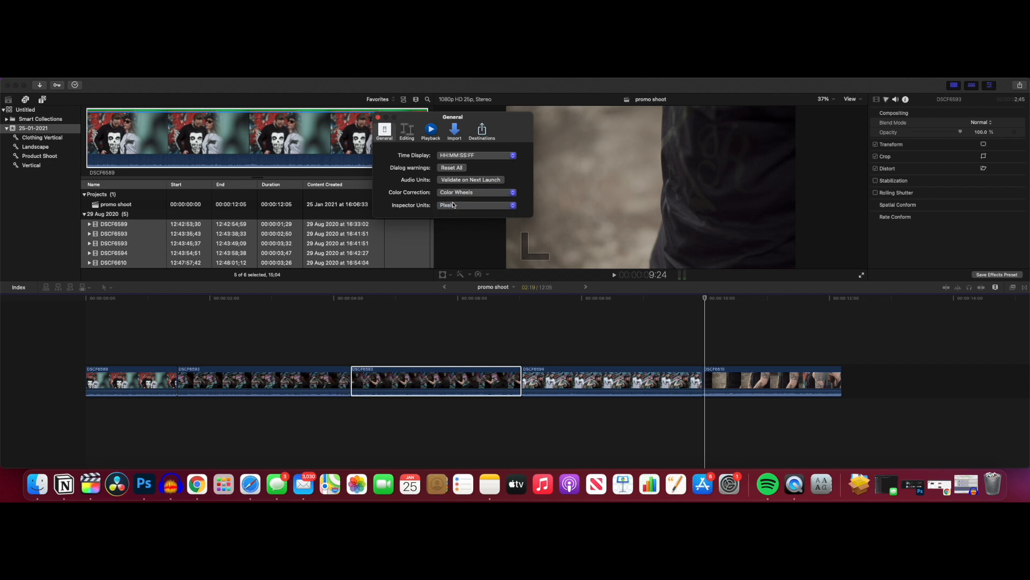
left_click(378, 117)
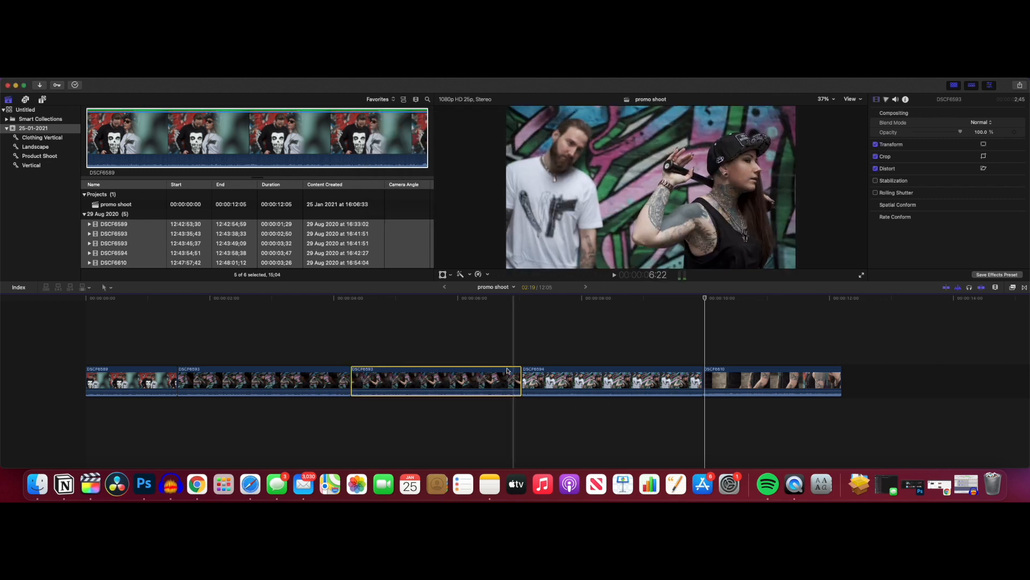
Show the color correction controls of the second DSCF6593 clip and look over its master, shadows, highlights and midtones wheels
left_click(886, 100)
scroll(917, 201, "down", 3)
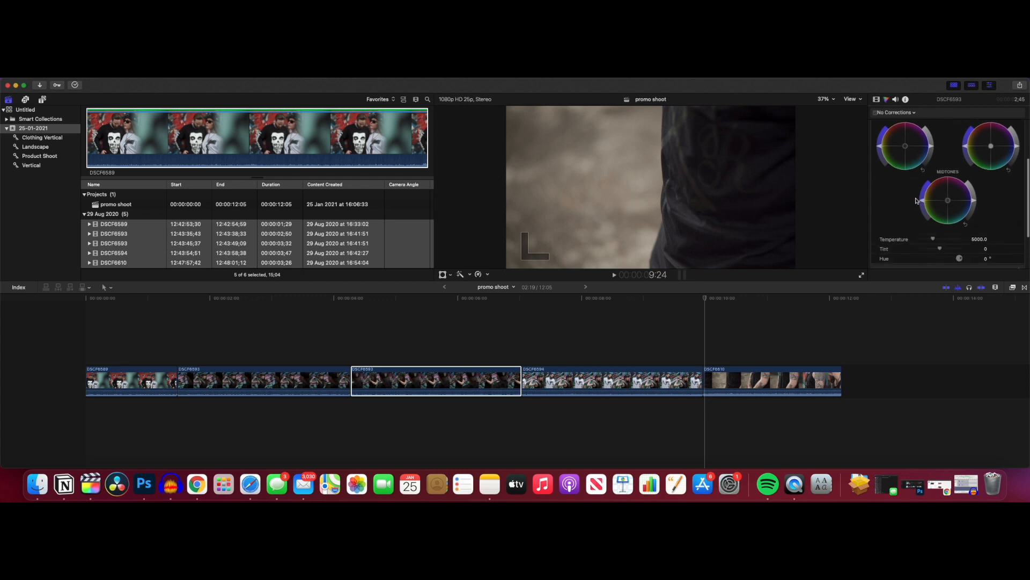
left_click(904, 114)
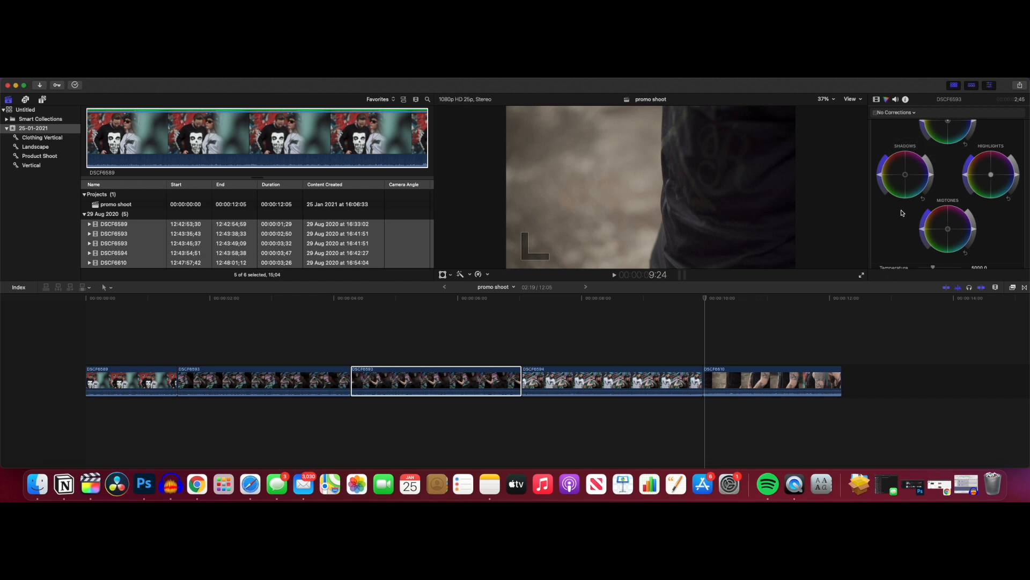
left_click(905, 249)
scroll(914, 198, "up", 3)
scroll(913, 198, "down", 3)
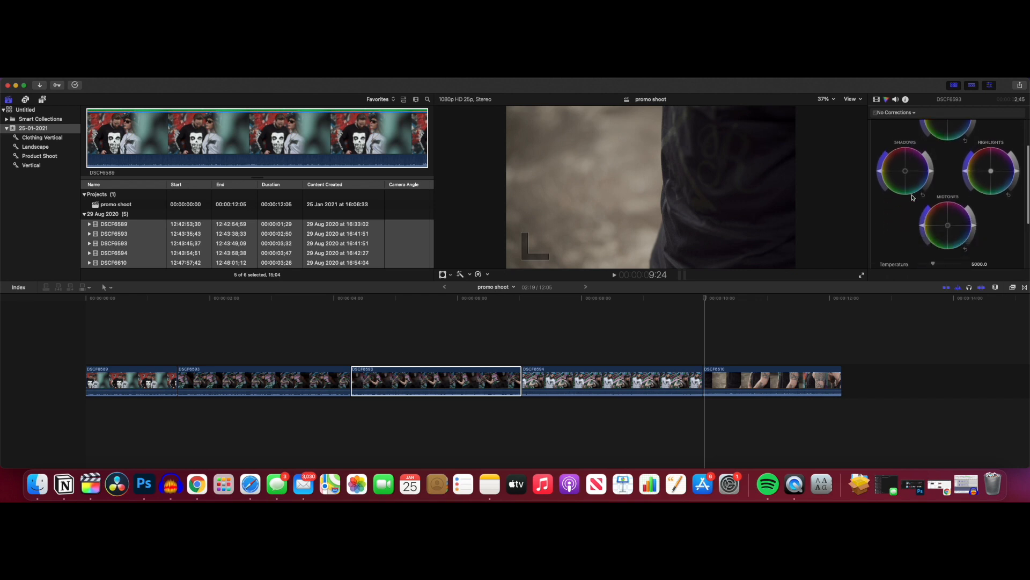
scroll(913, 198, "up", 3)
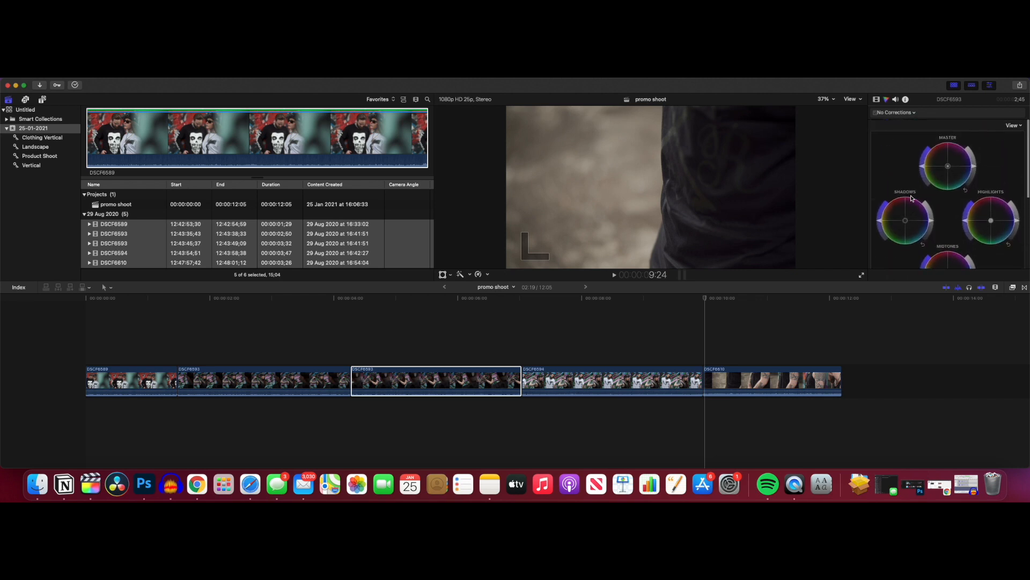